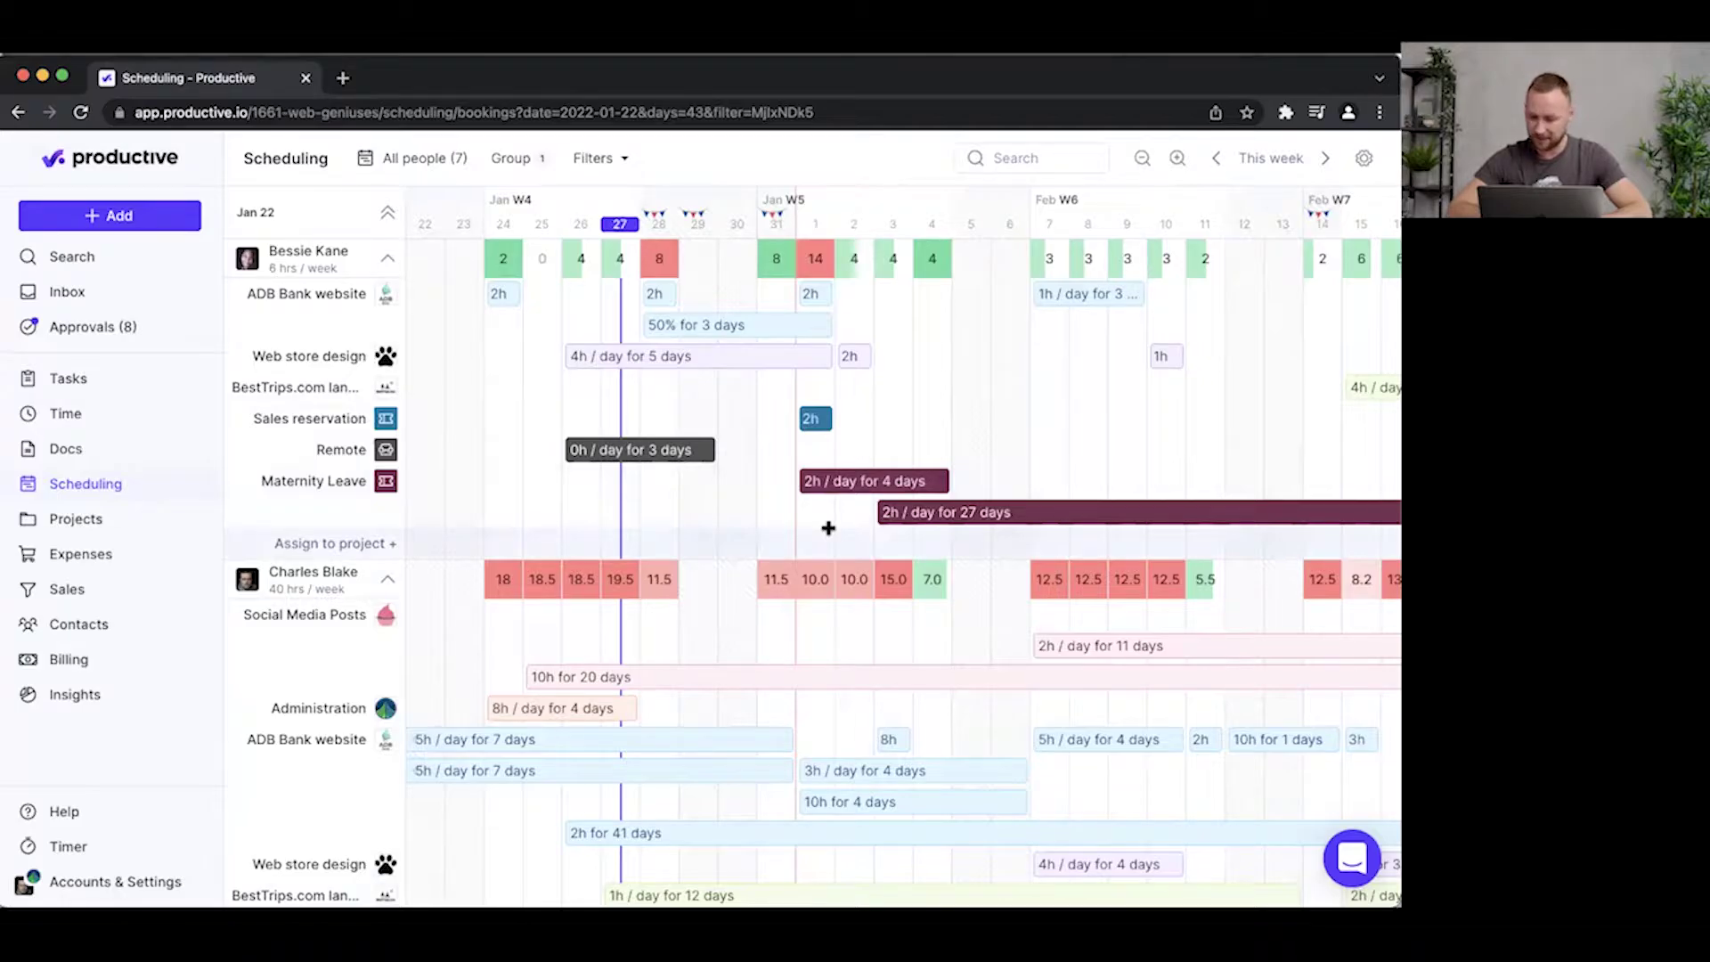
Step: Bring the top person's rows for late Feb–early Mar 2022 into view and start a booking on 7 Mar
scroll(828, 528, "right", 10)
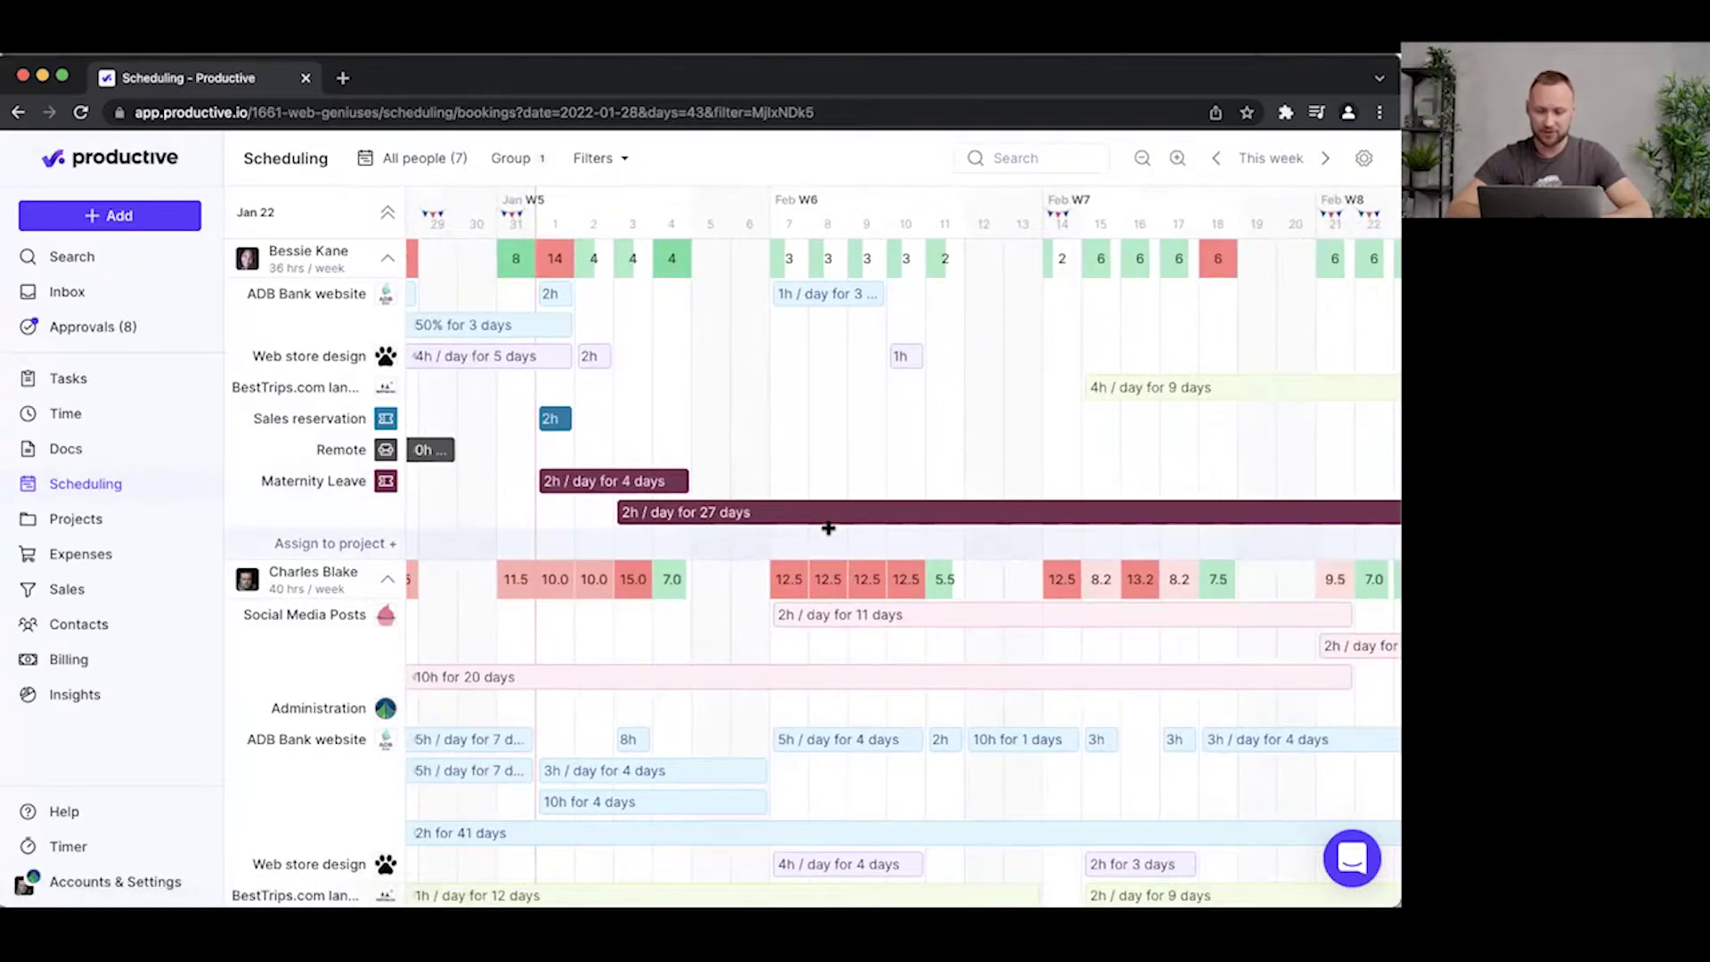
scroll(828, 528, "down", 5)
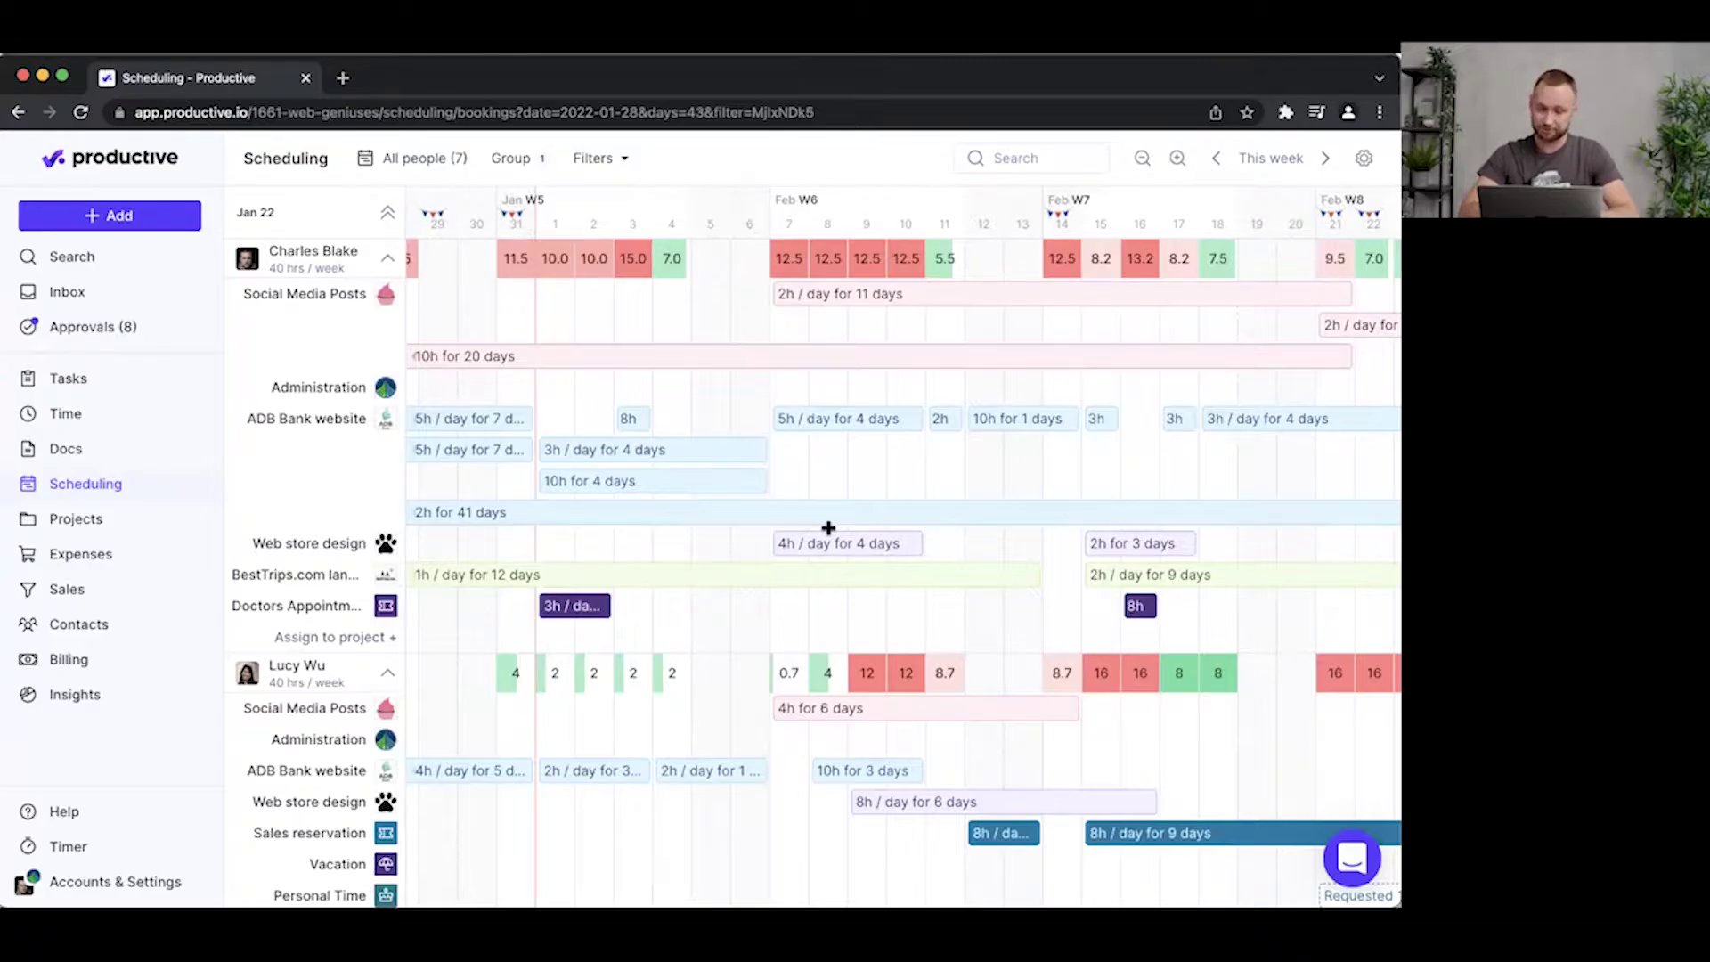
scroll(826, 499, "down", 3)
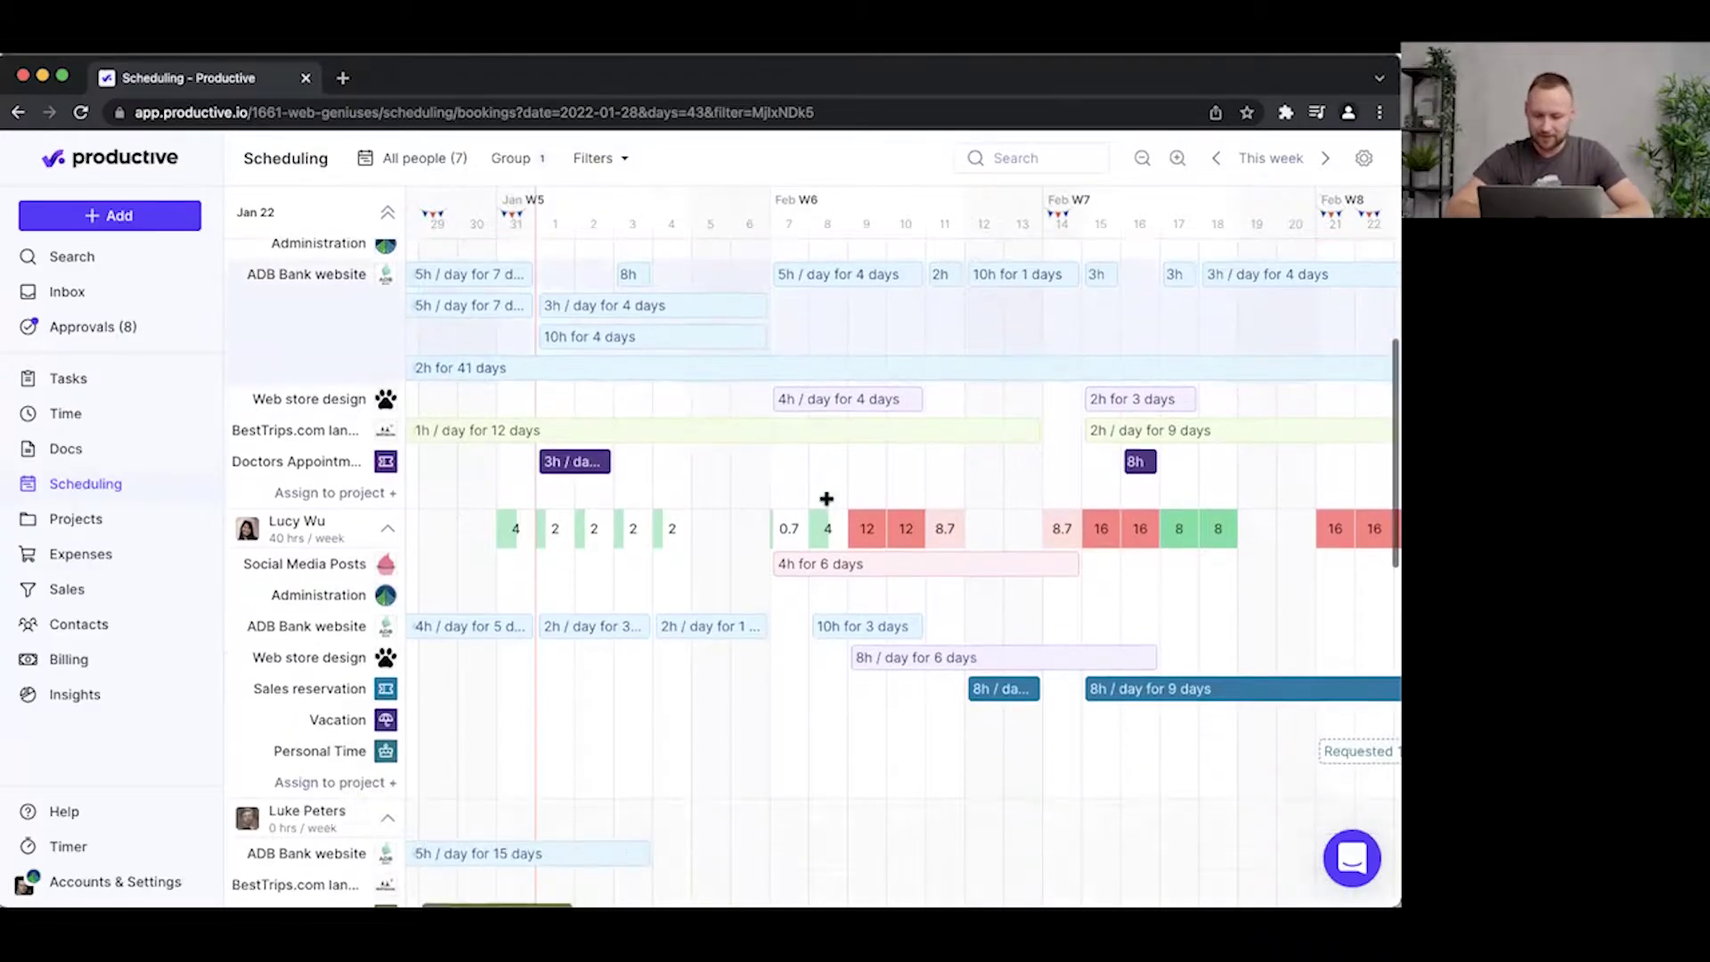
scroll(826, 499, "down", 2)
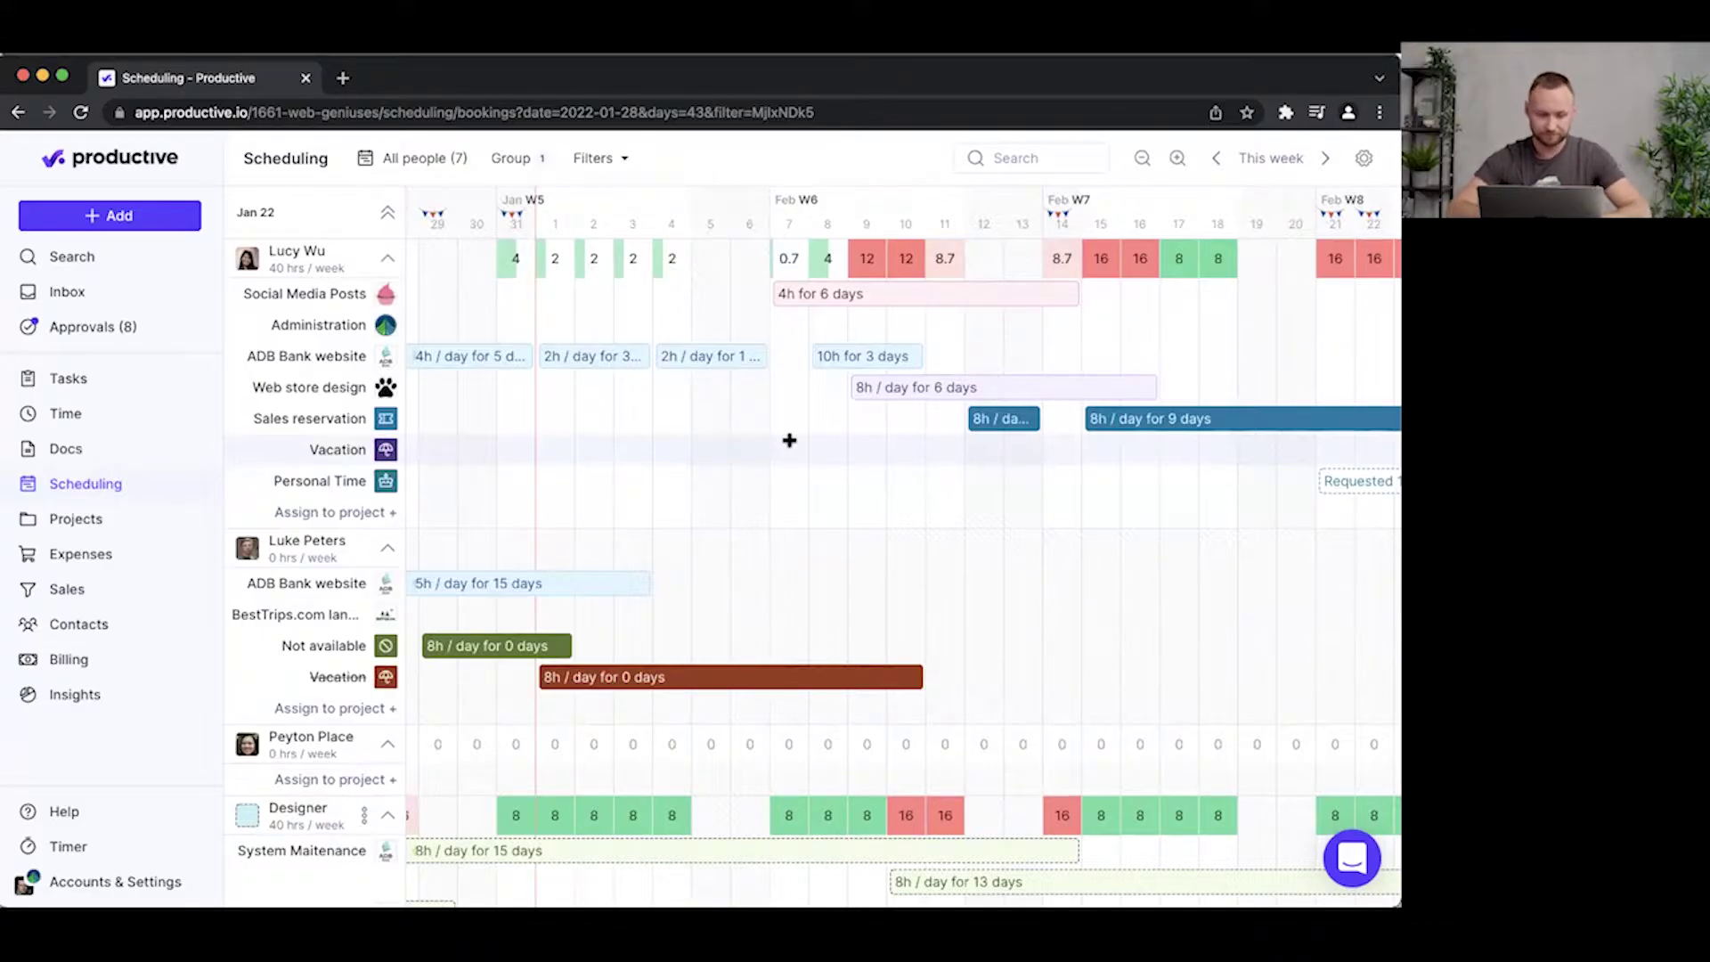
scroll(788, 439, "right", 5)
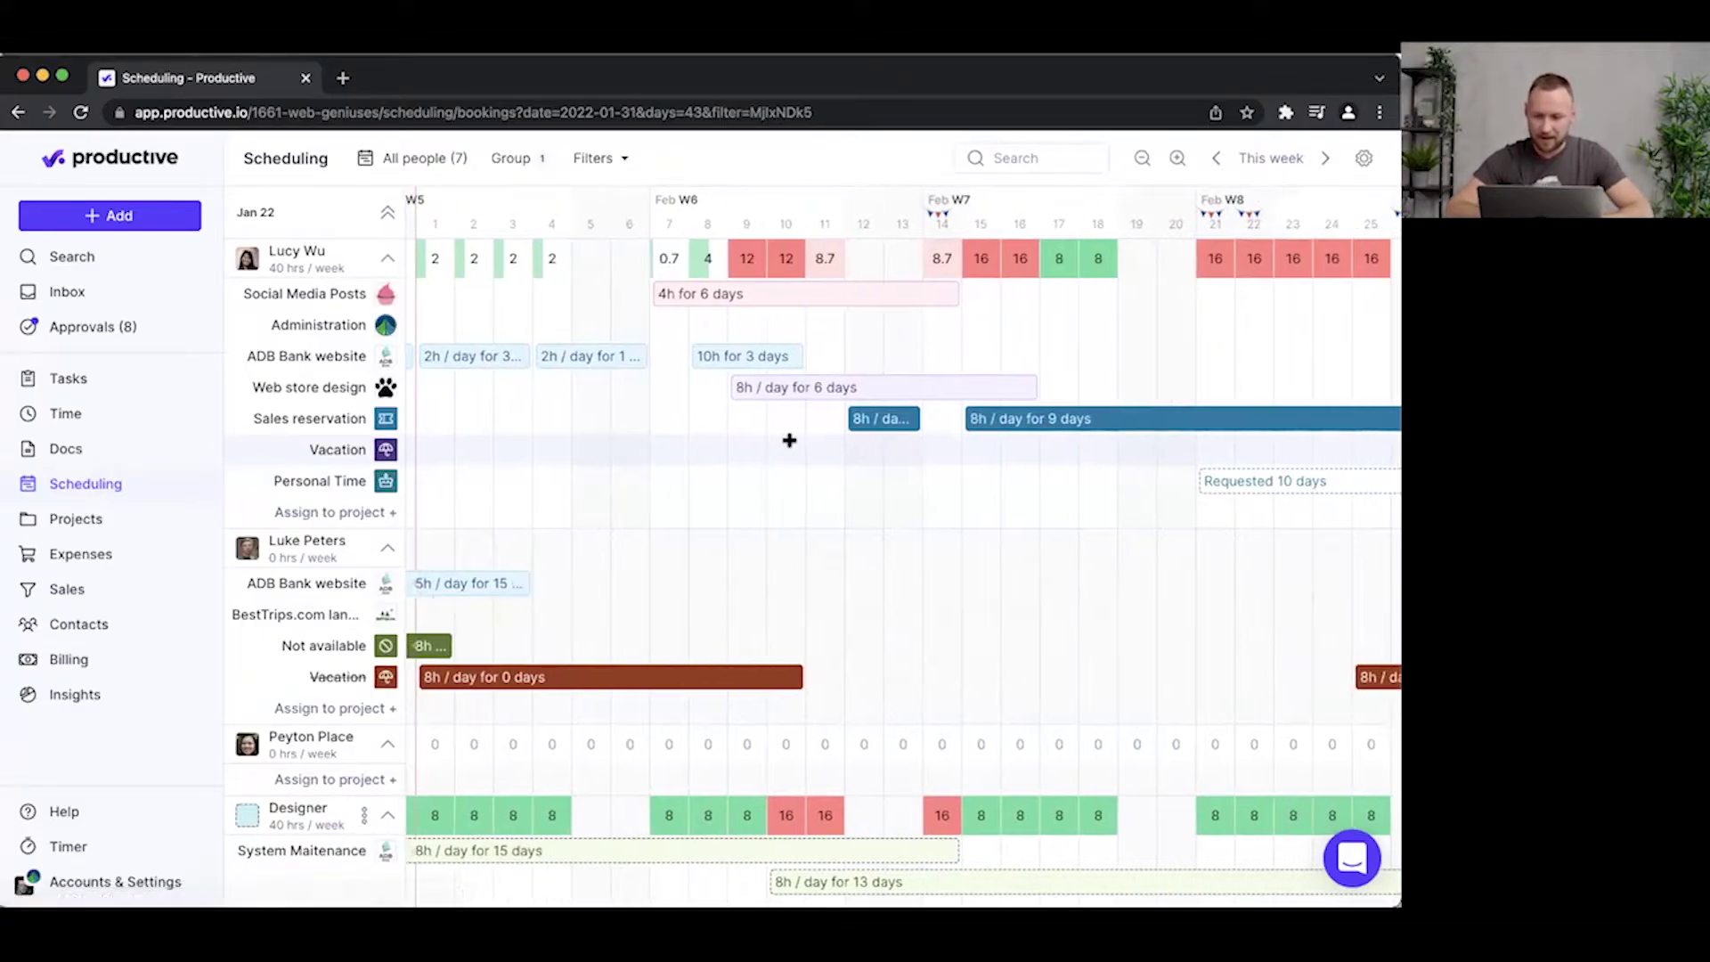
scroll(791, 447, "right", 9)
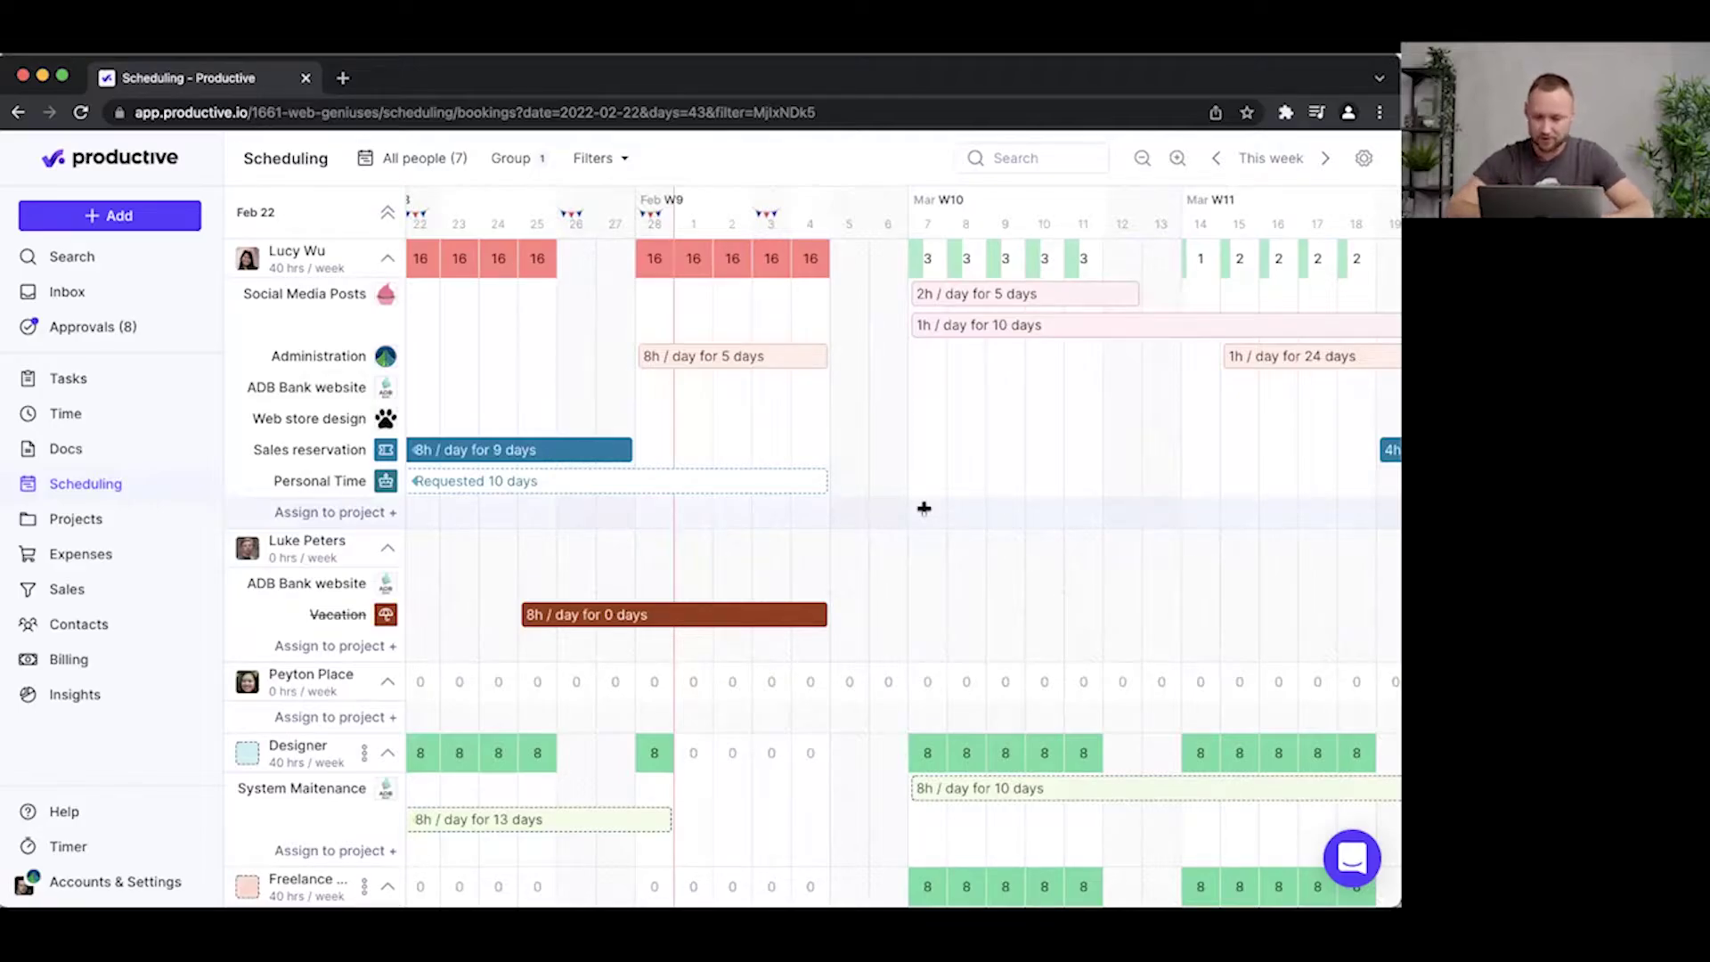
left_click(923, 508)
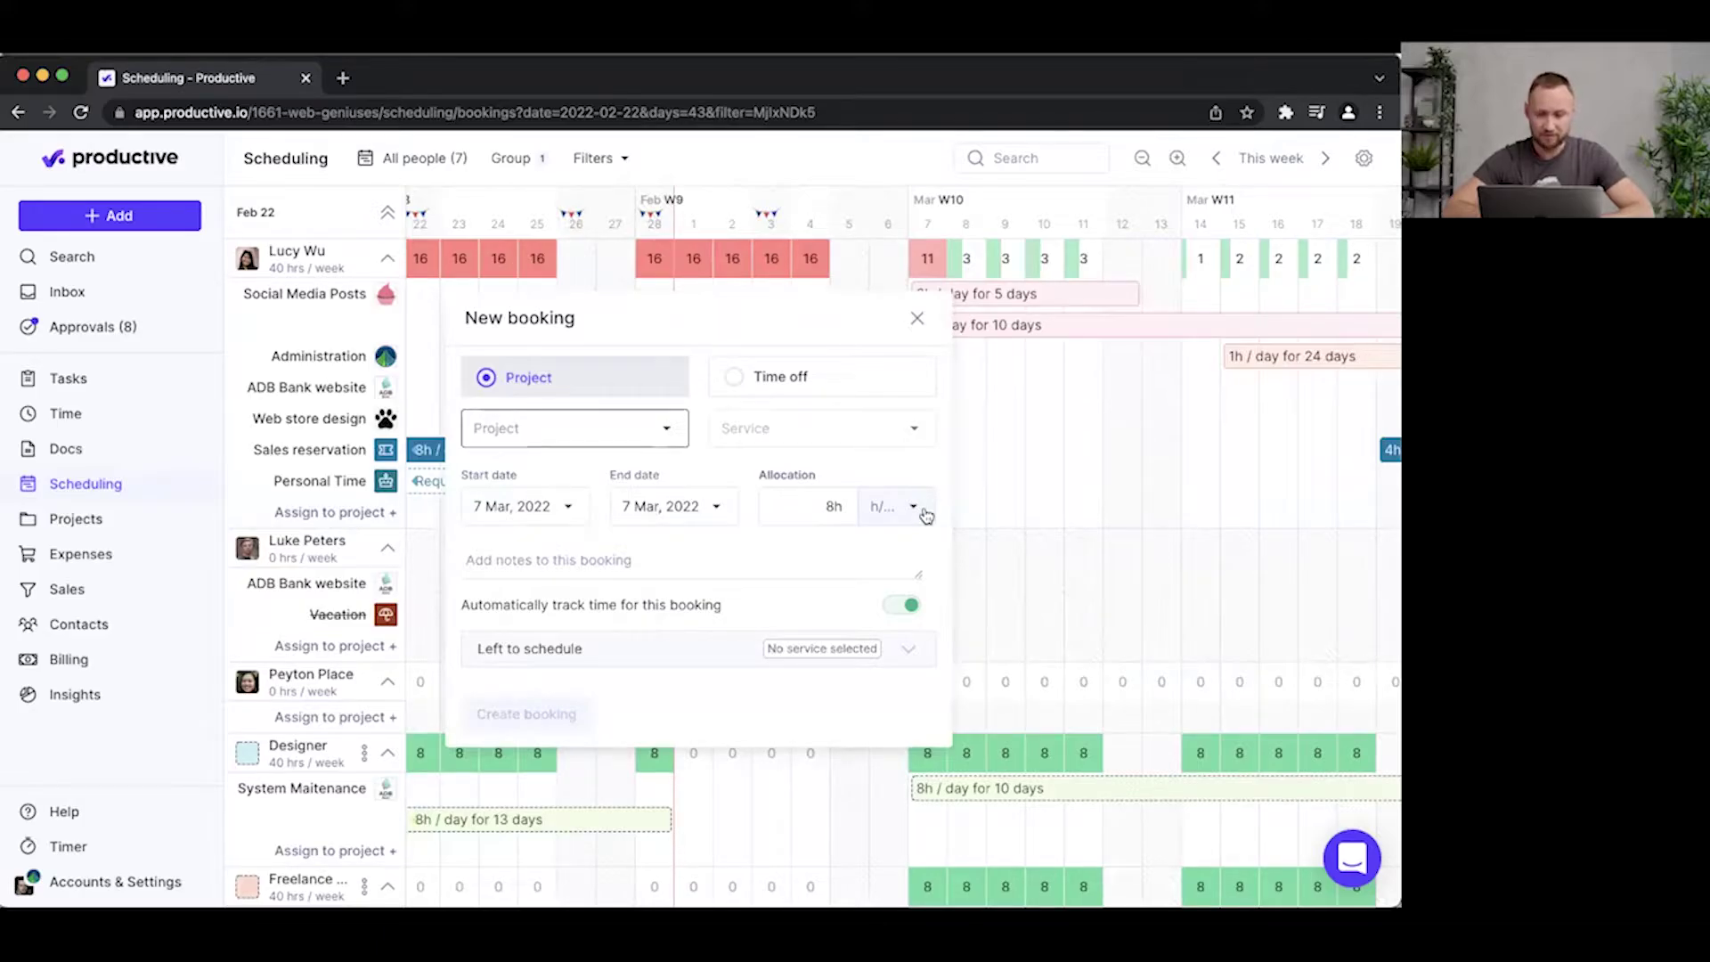
Step: Choose Social Media Posts as the booking's project and Frontend Development as its service
left_click(653, 437)
scroll(624, 534, "down", 5)
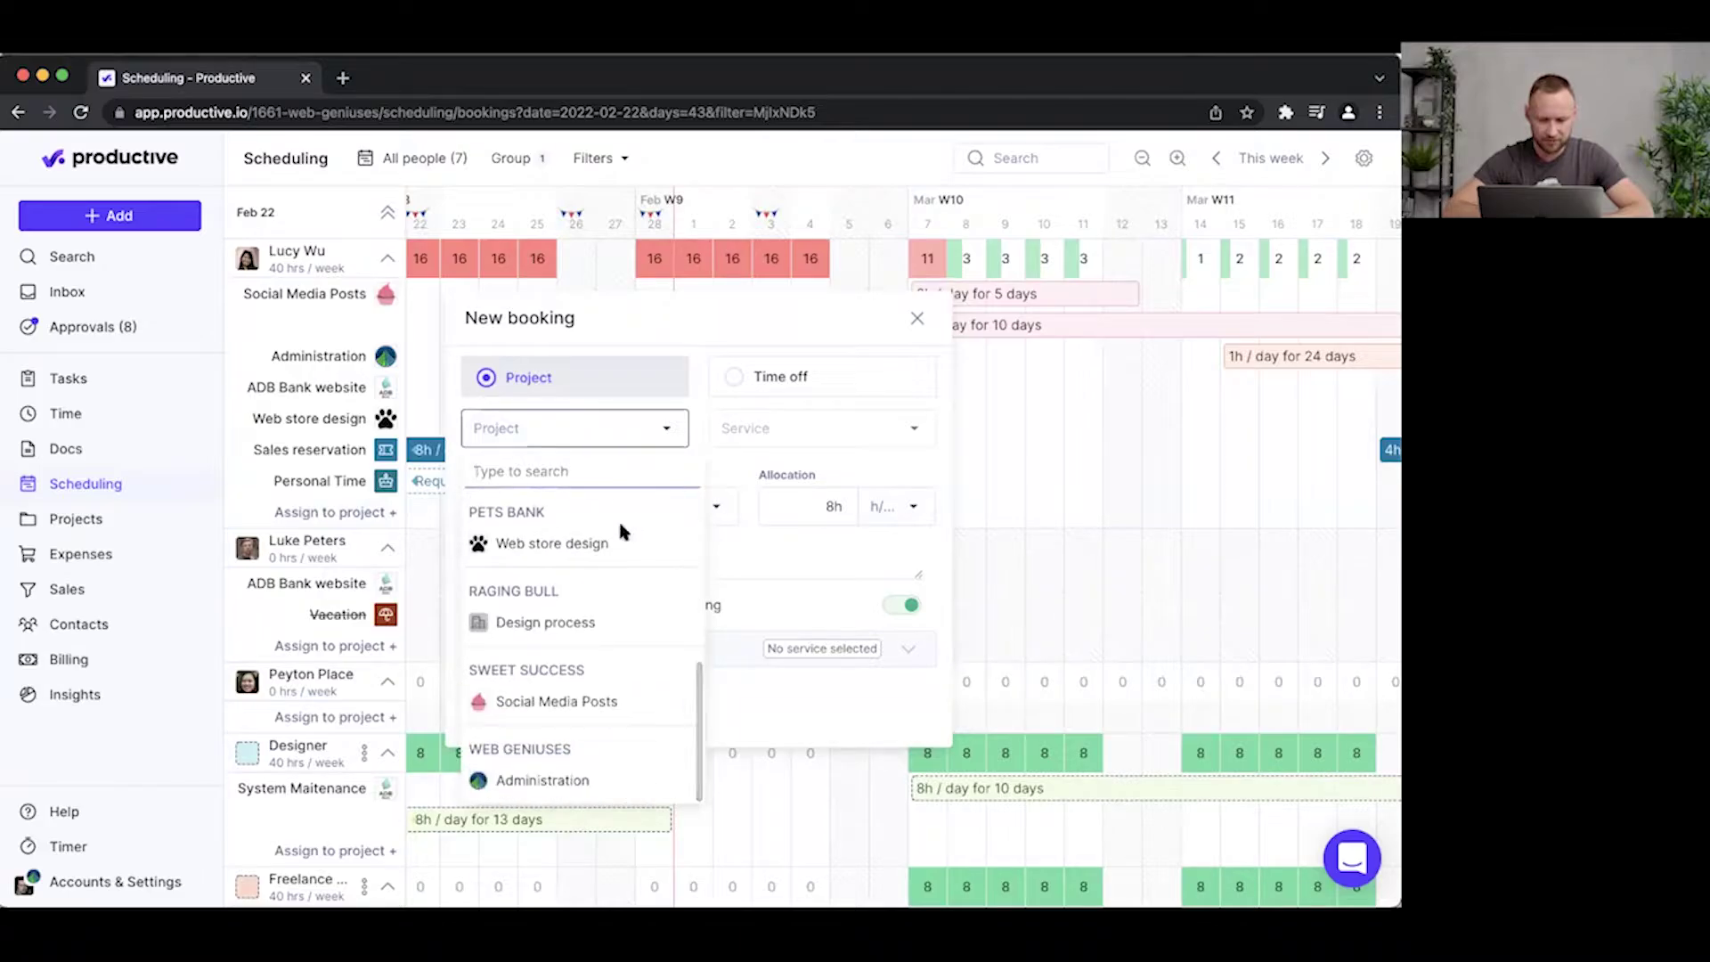
left_click(571, 696)
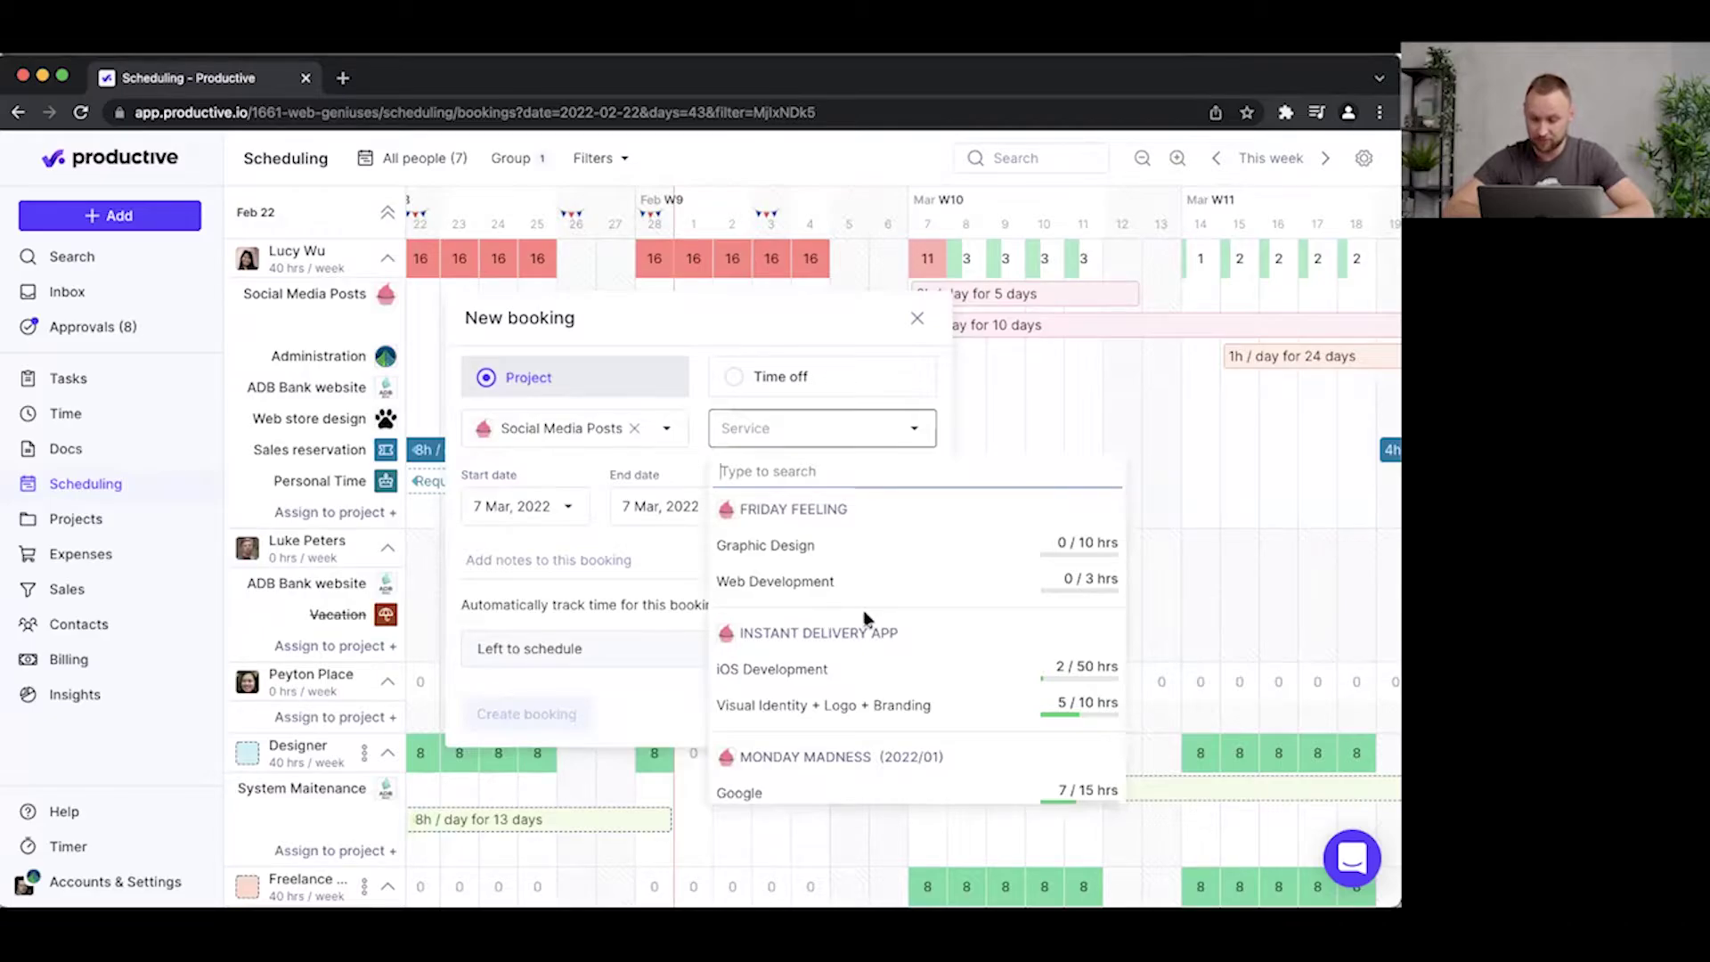
scroll(863, 617, "down", 3)
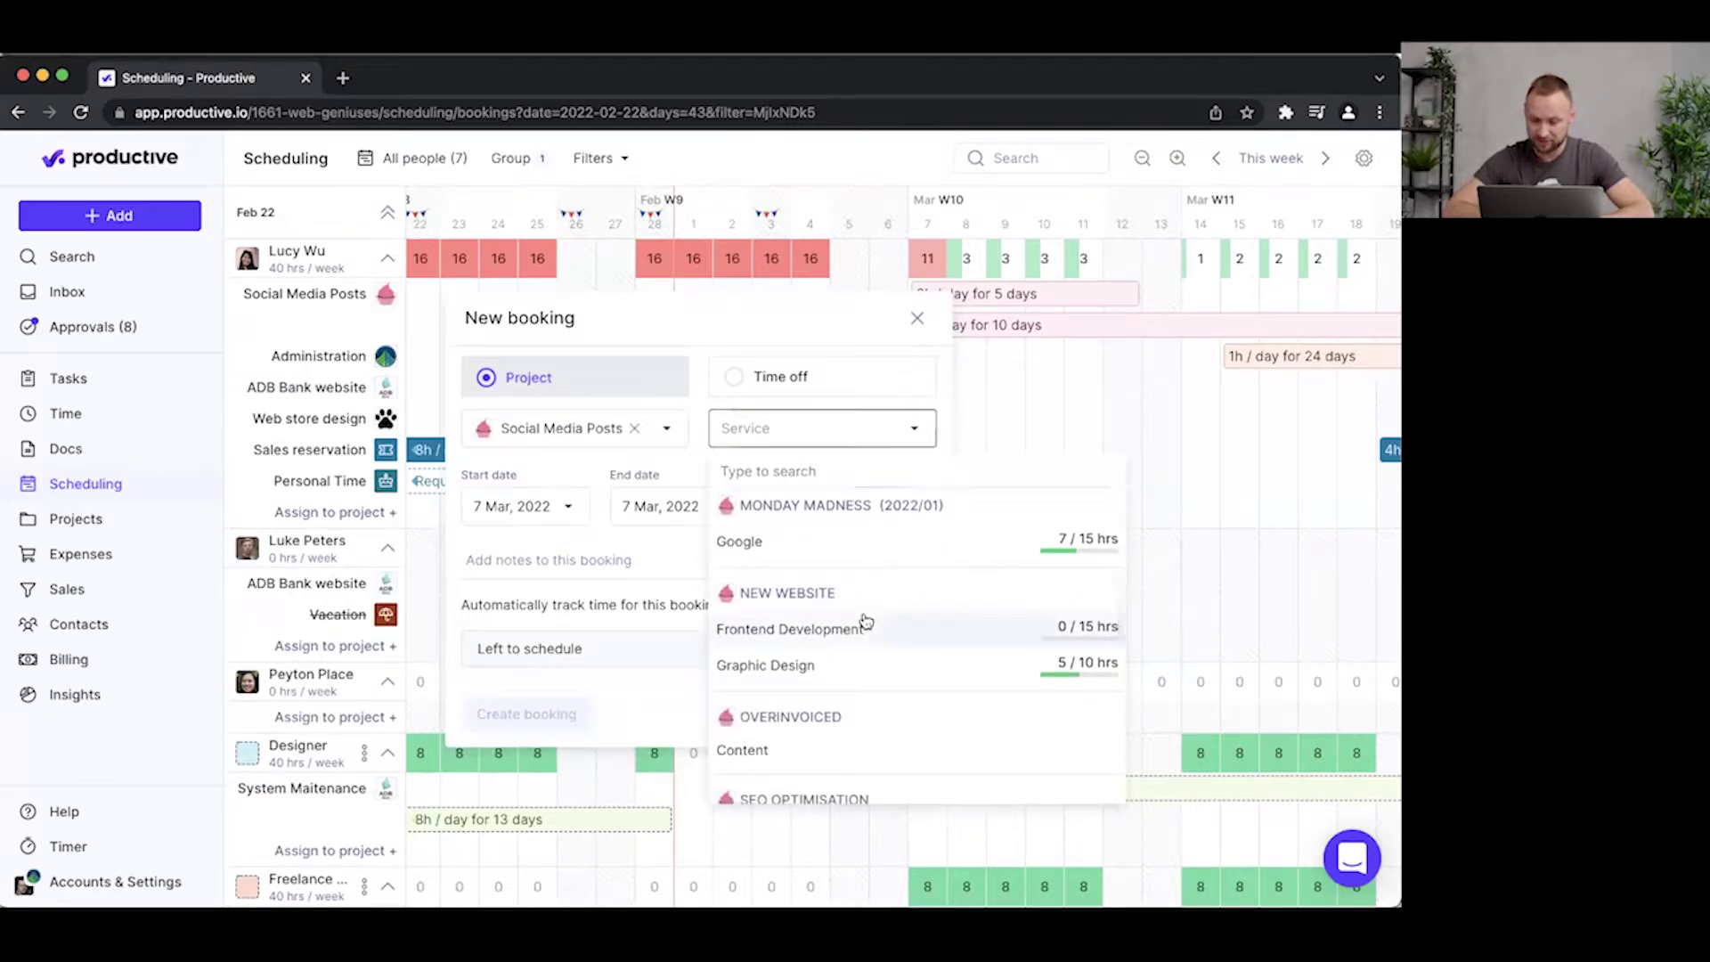
left_click(864, 616)
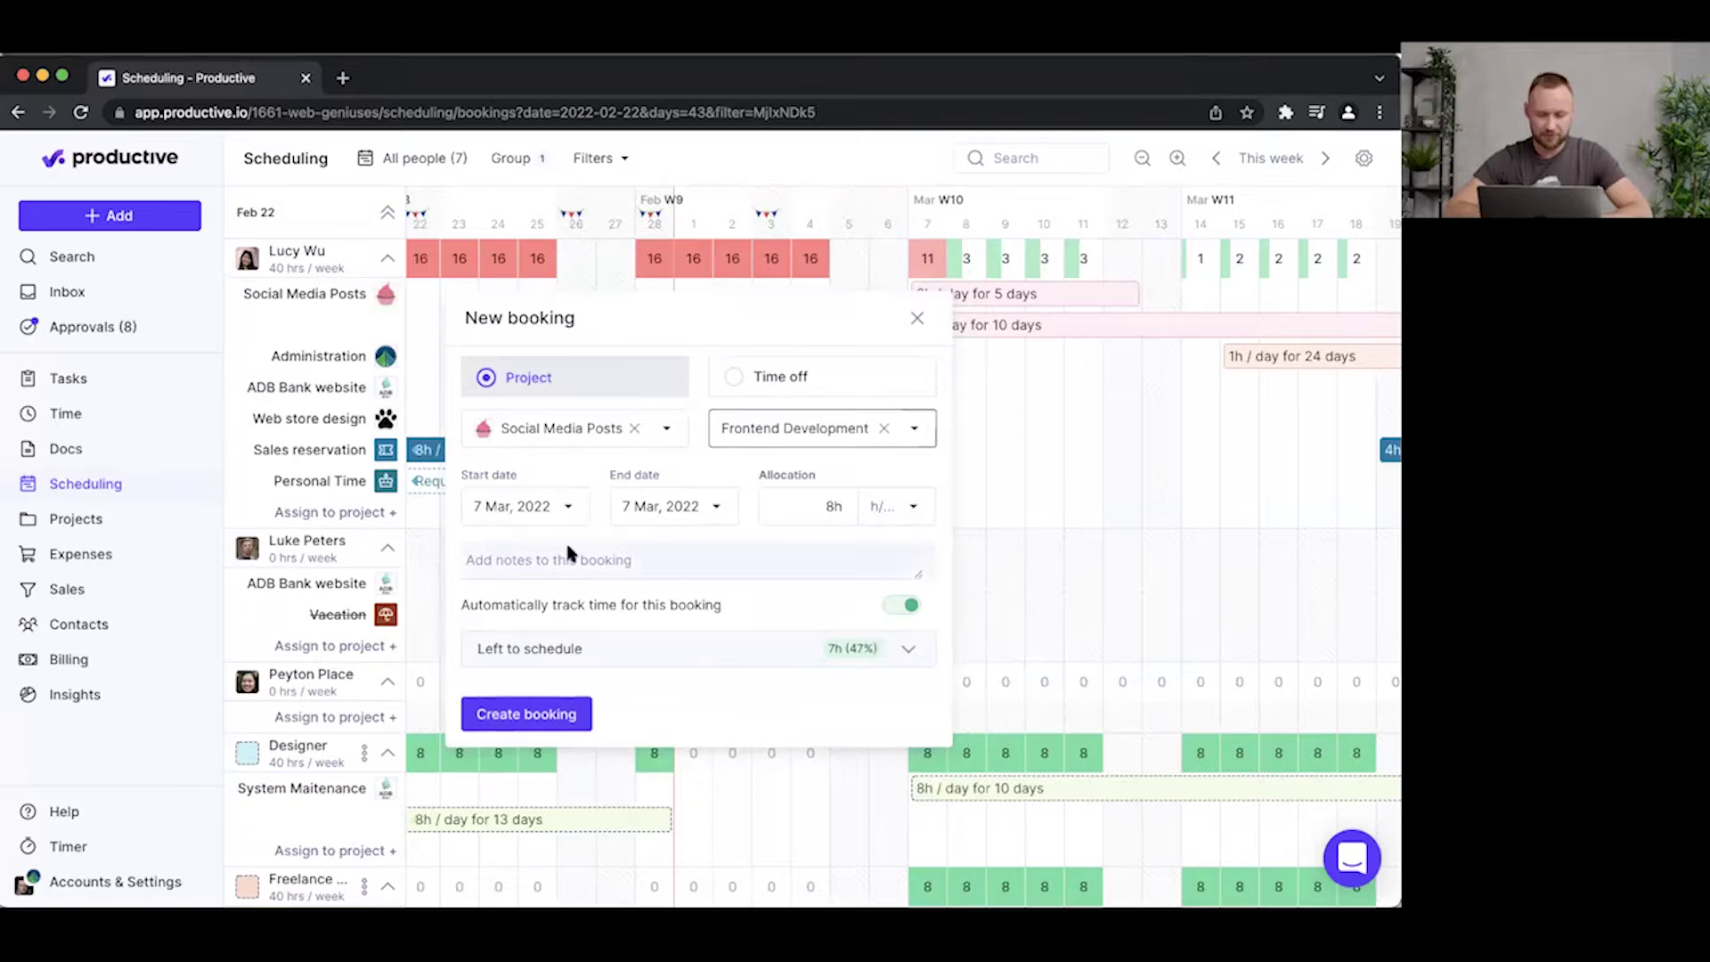
left_click(657, 510)
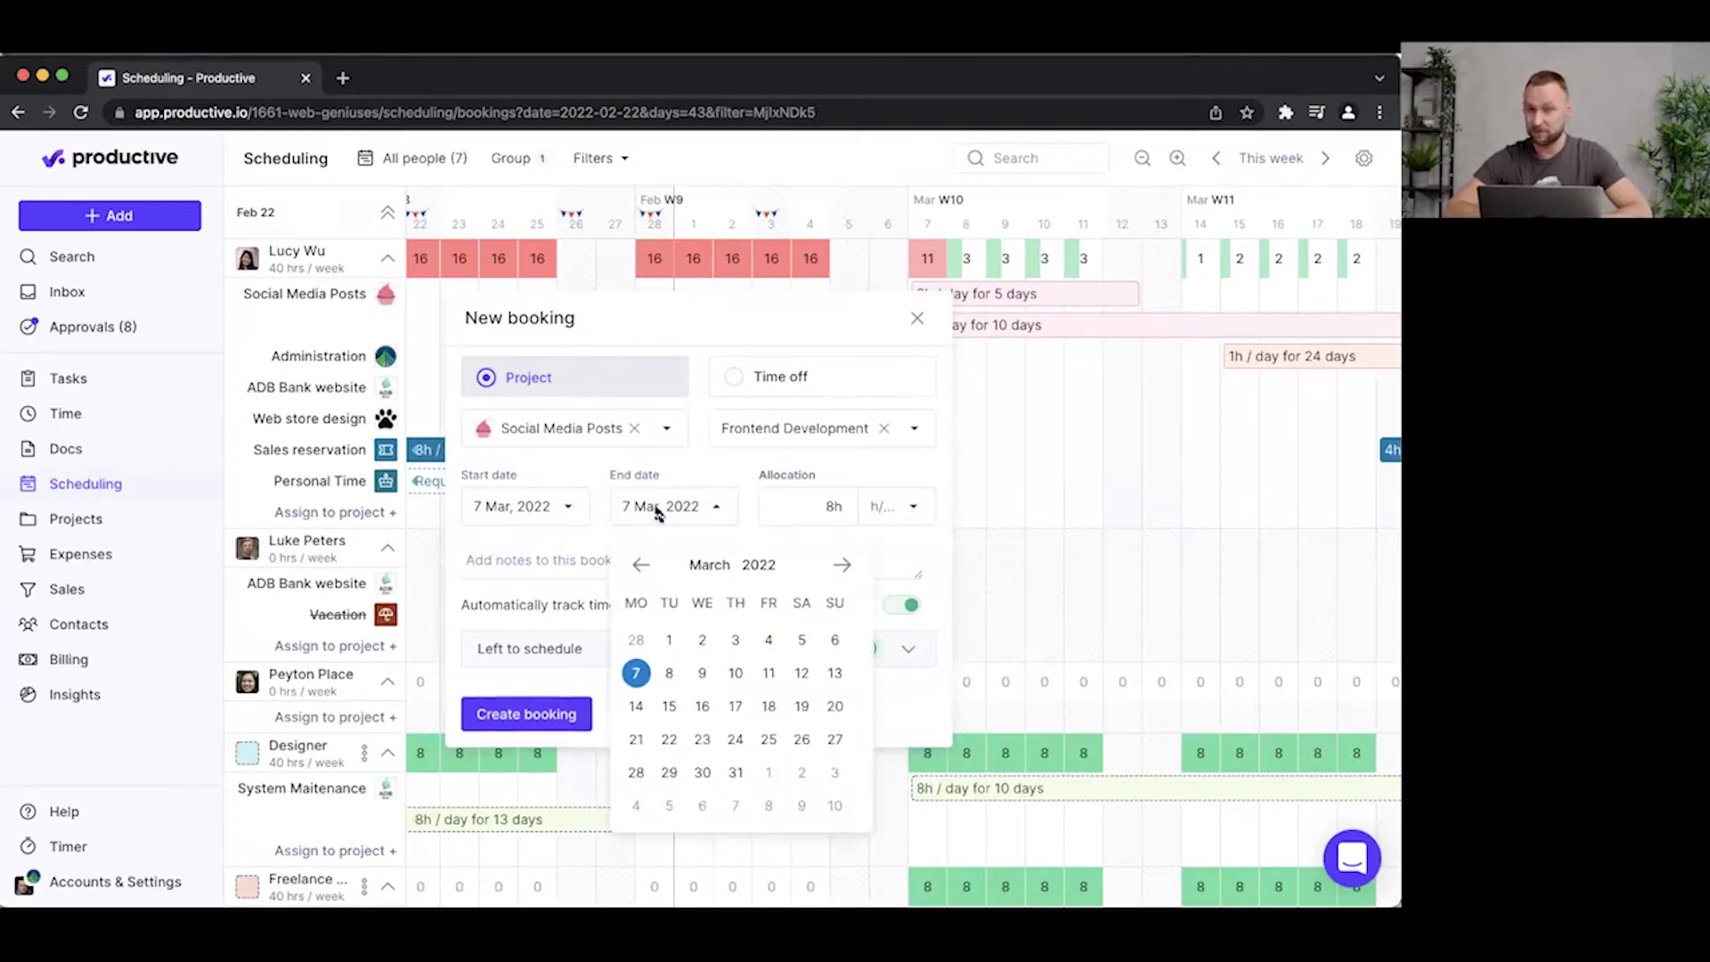
Step: Set the booking's end date to 14 Mar 2022, keeping hours per day as the allocation unit
left_click(633, 706)
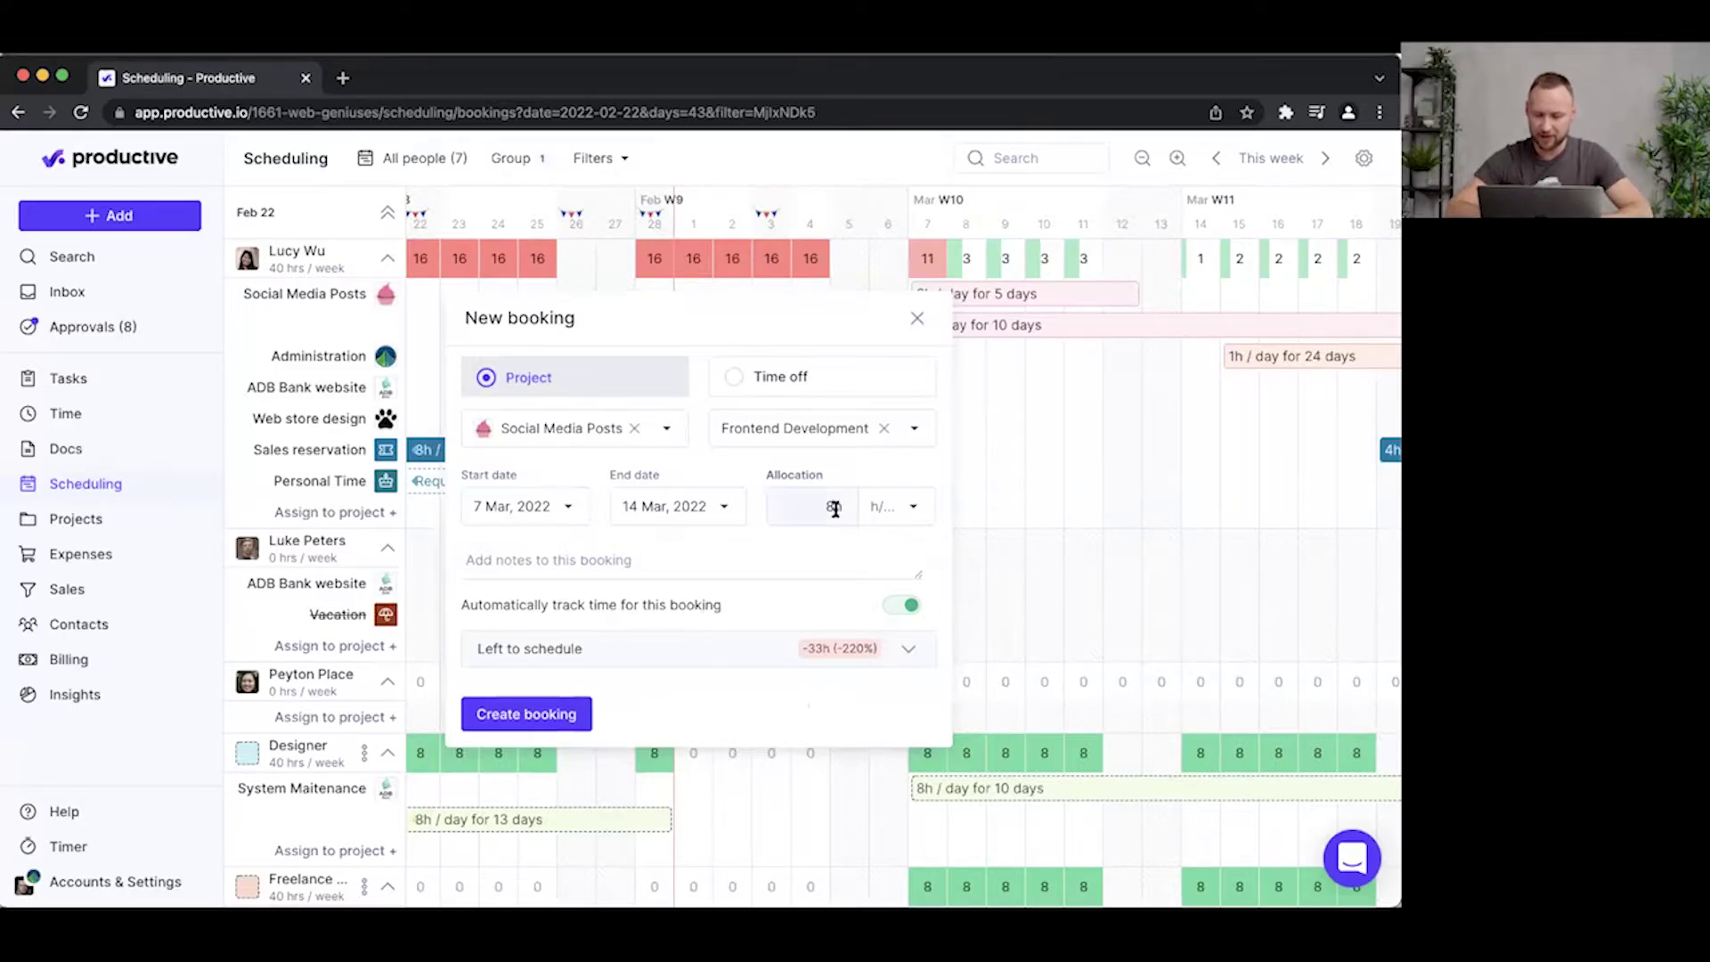
left_click(895, 507)
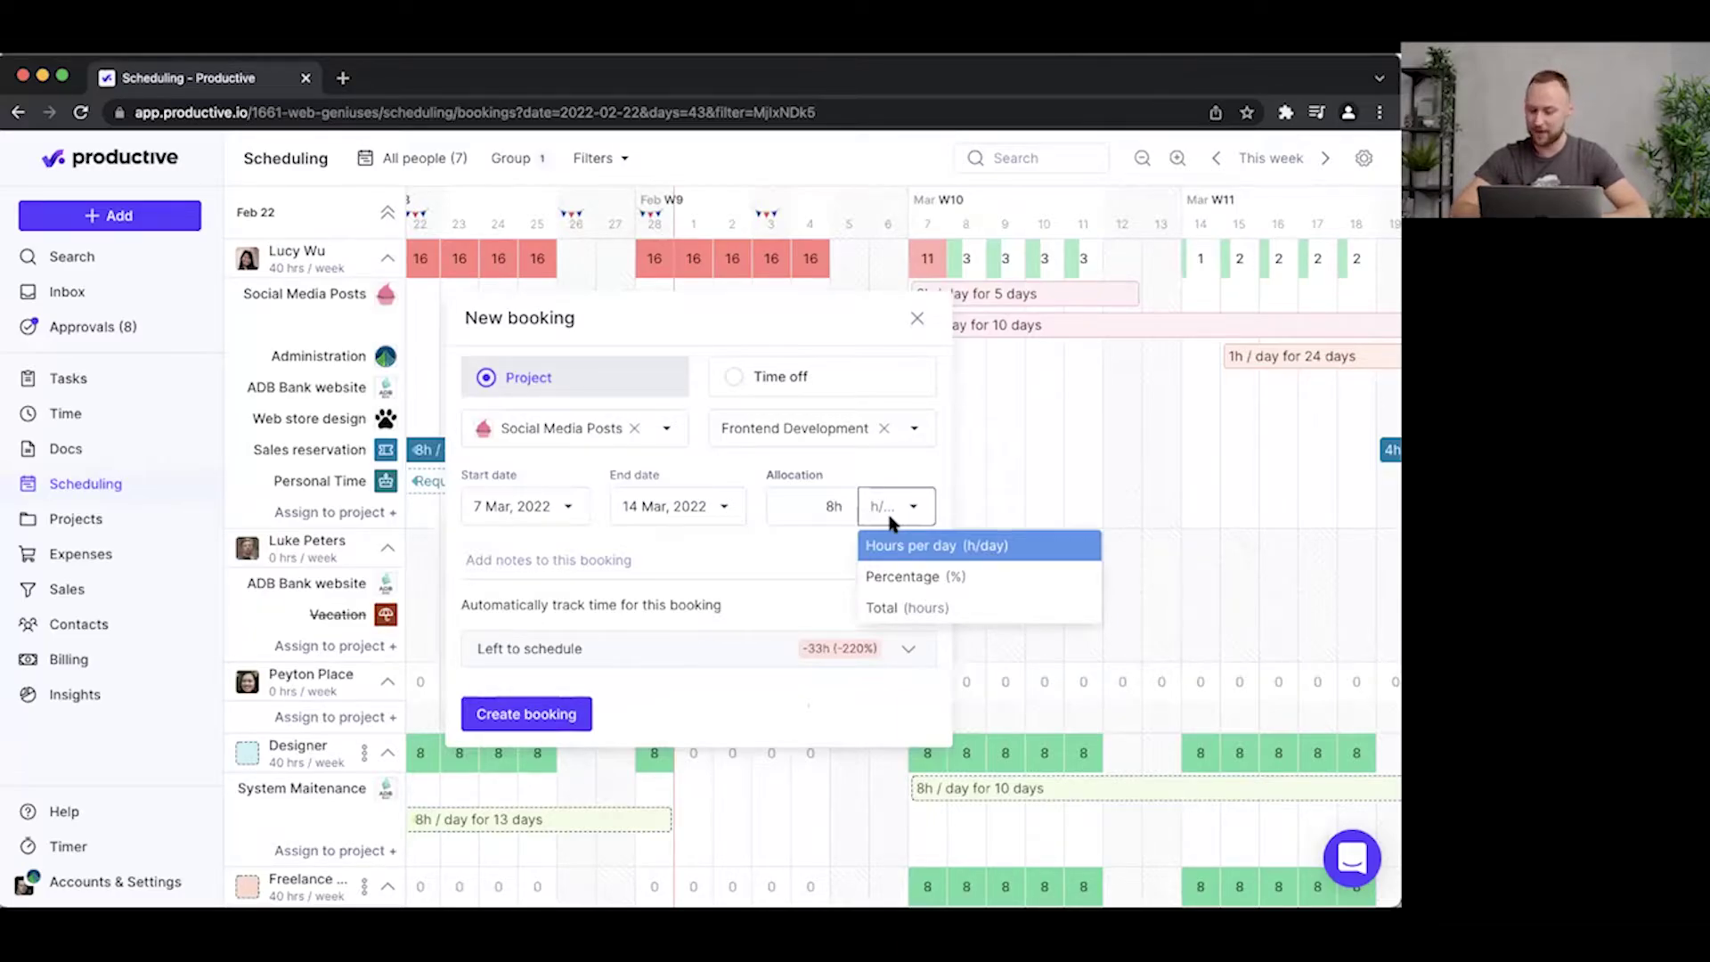
left_click(894, 548)
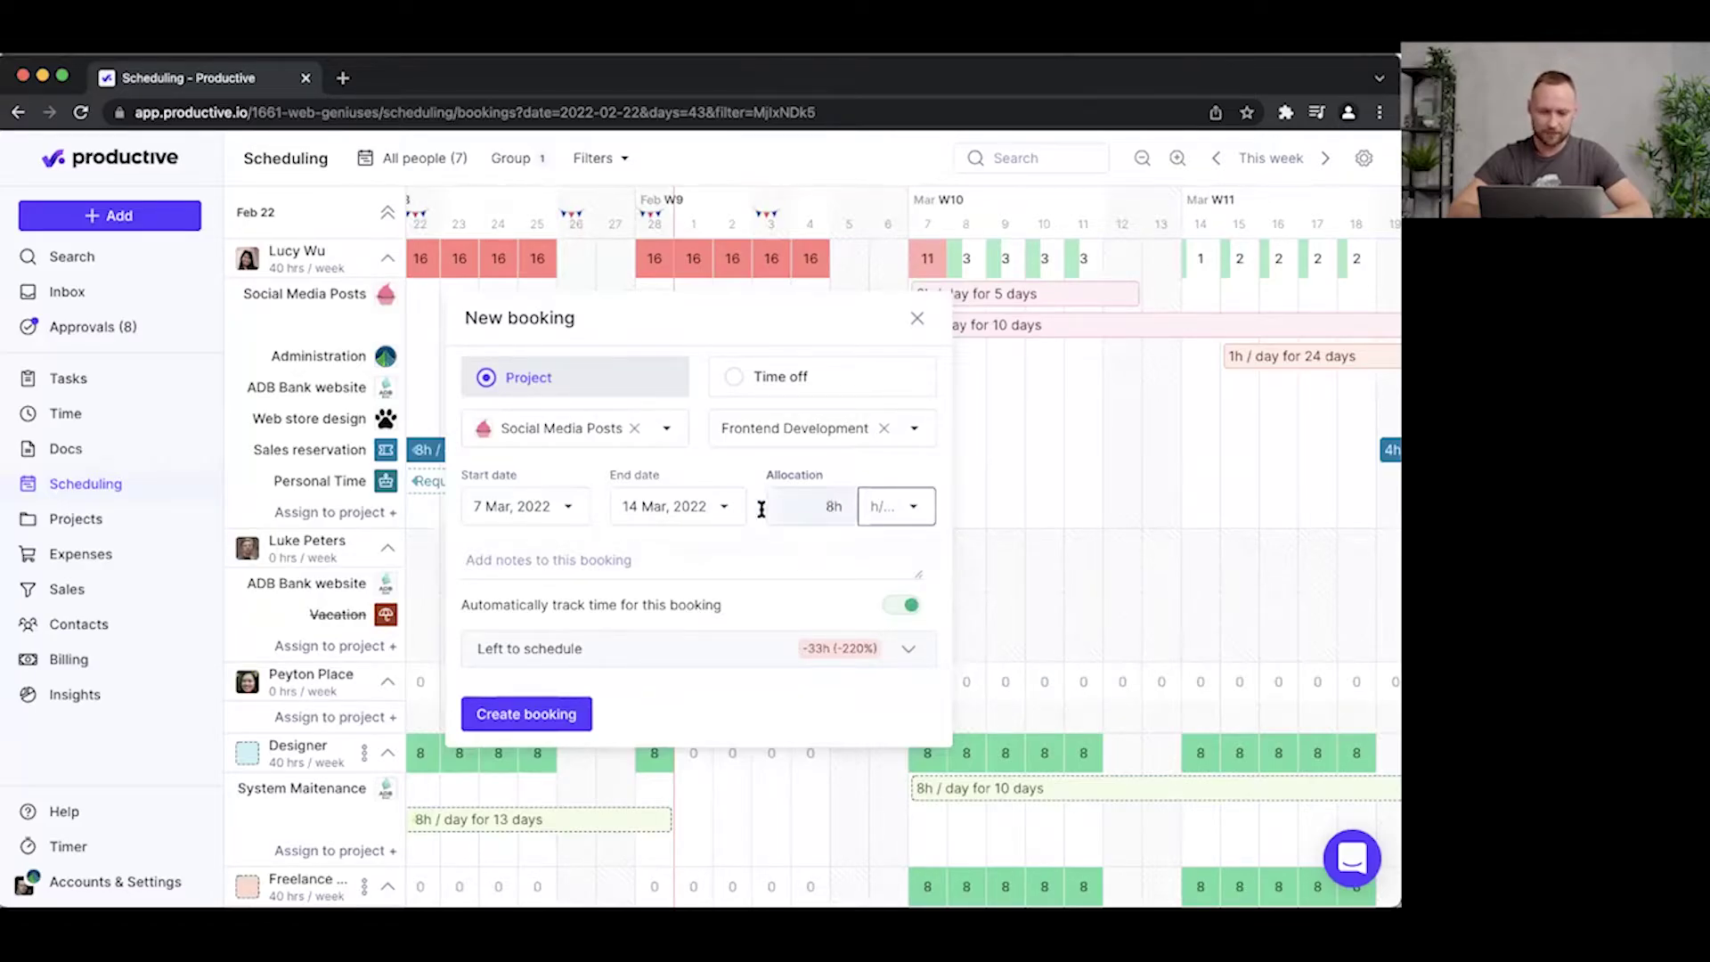
Step: Switch the allocation unit to percentage and set the allocation to 50%
left_click(831, 505)
type("2")
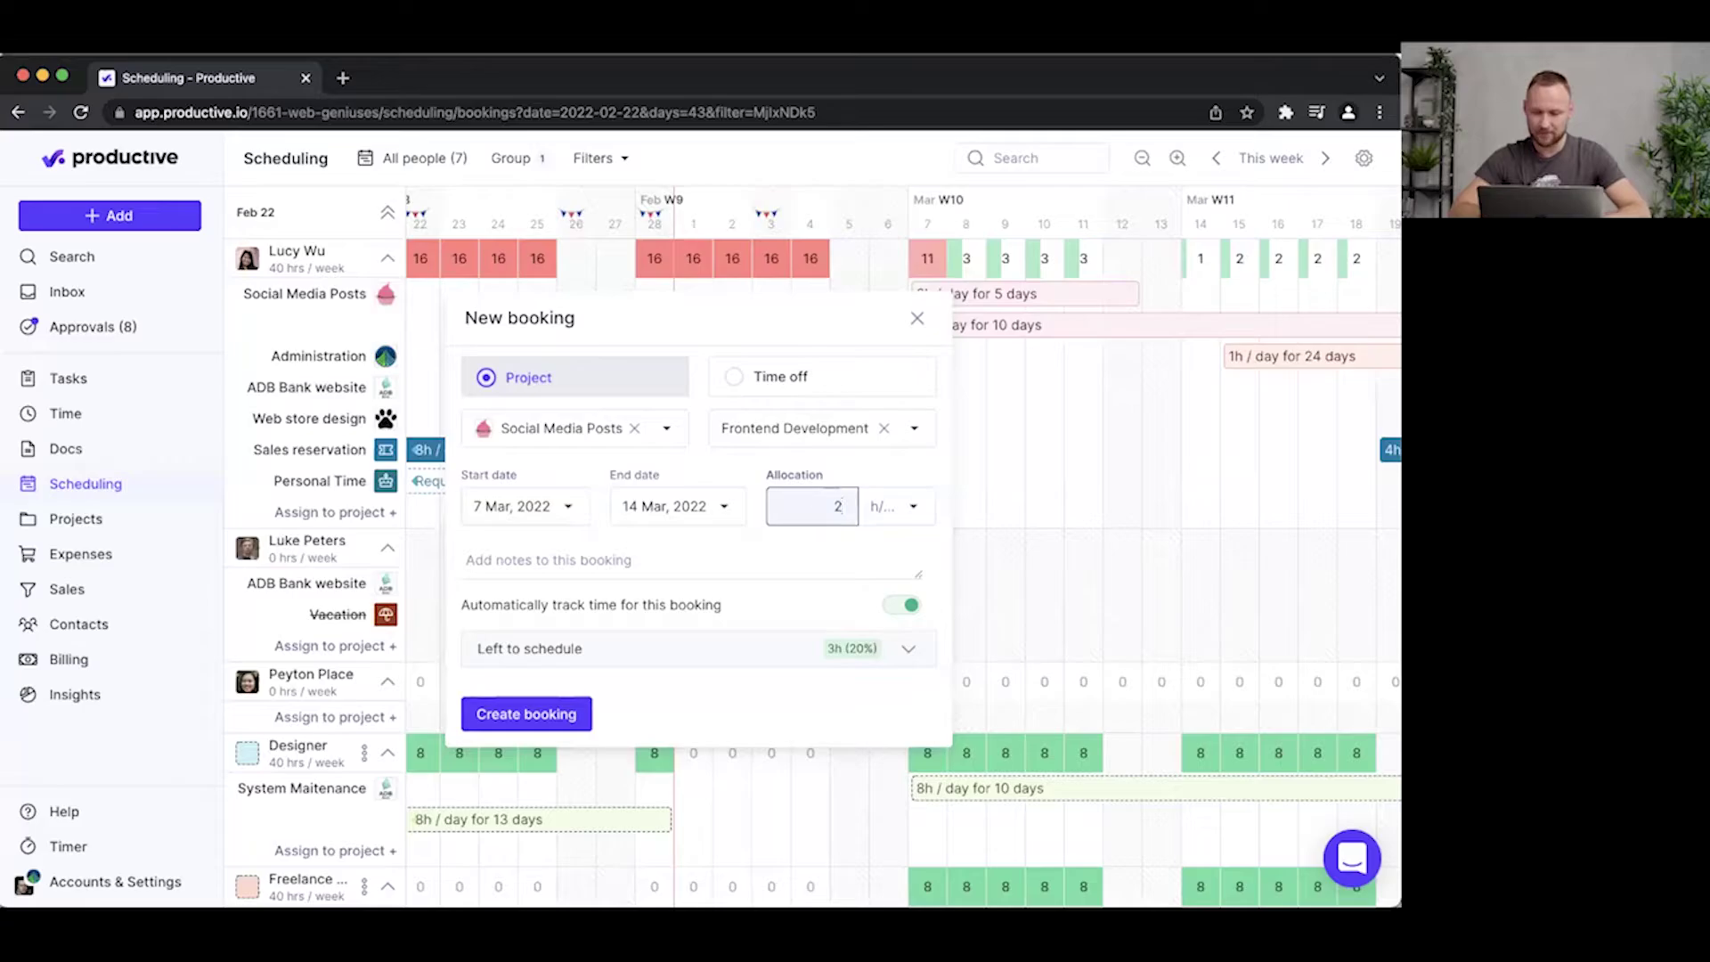
left_click(877, 508)
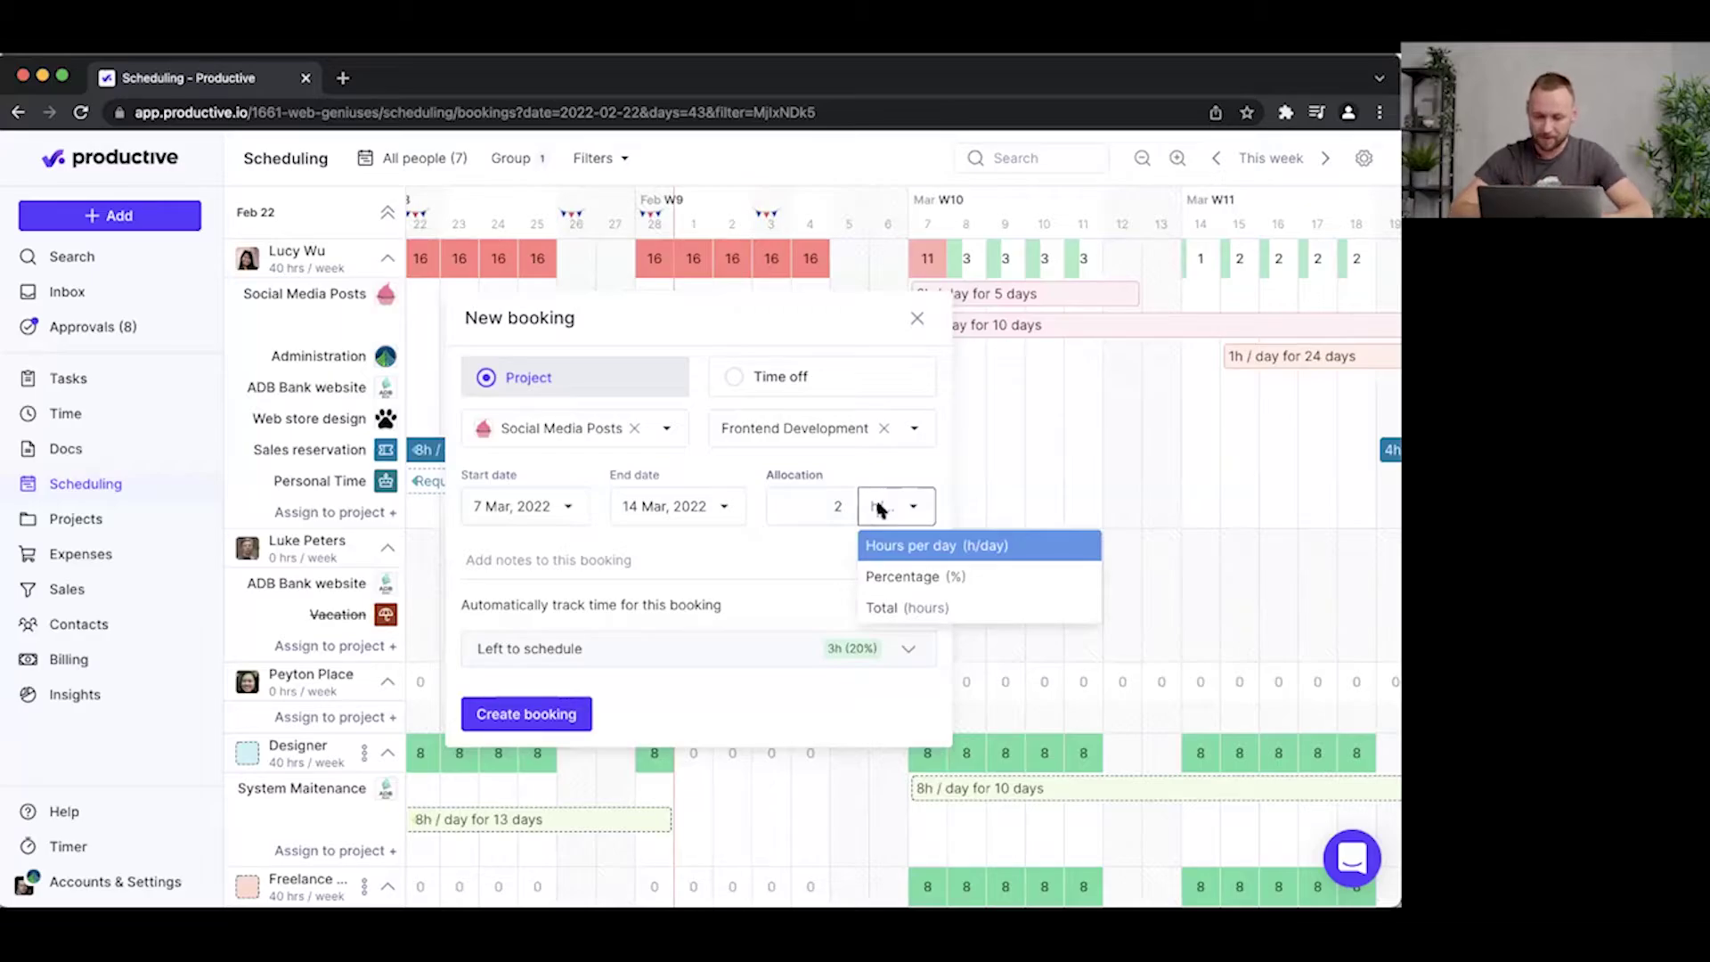
left_click(899, 579)
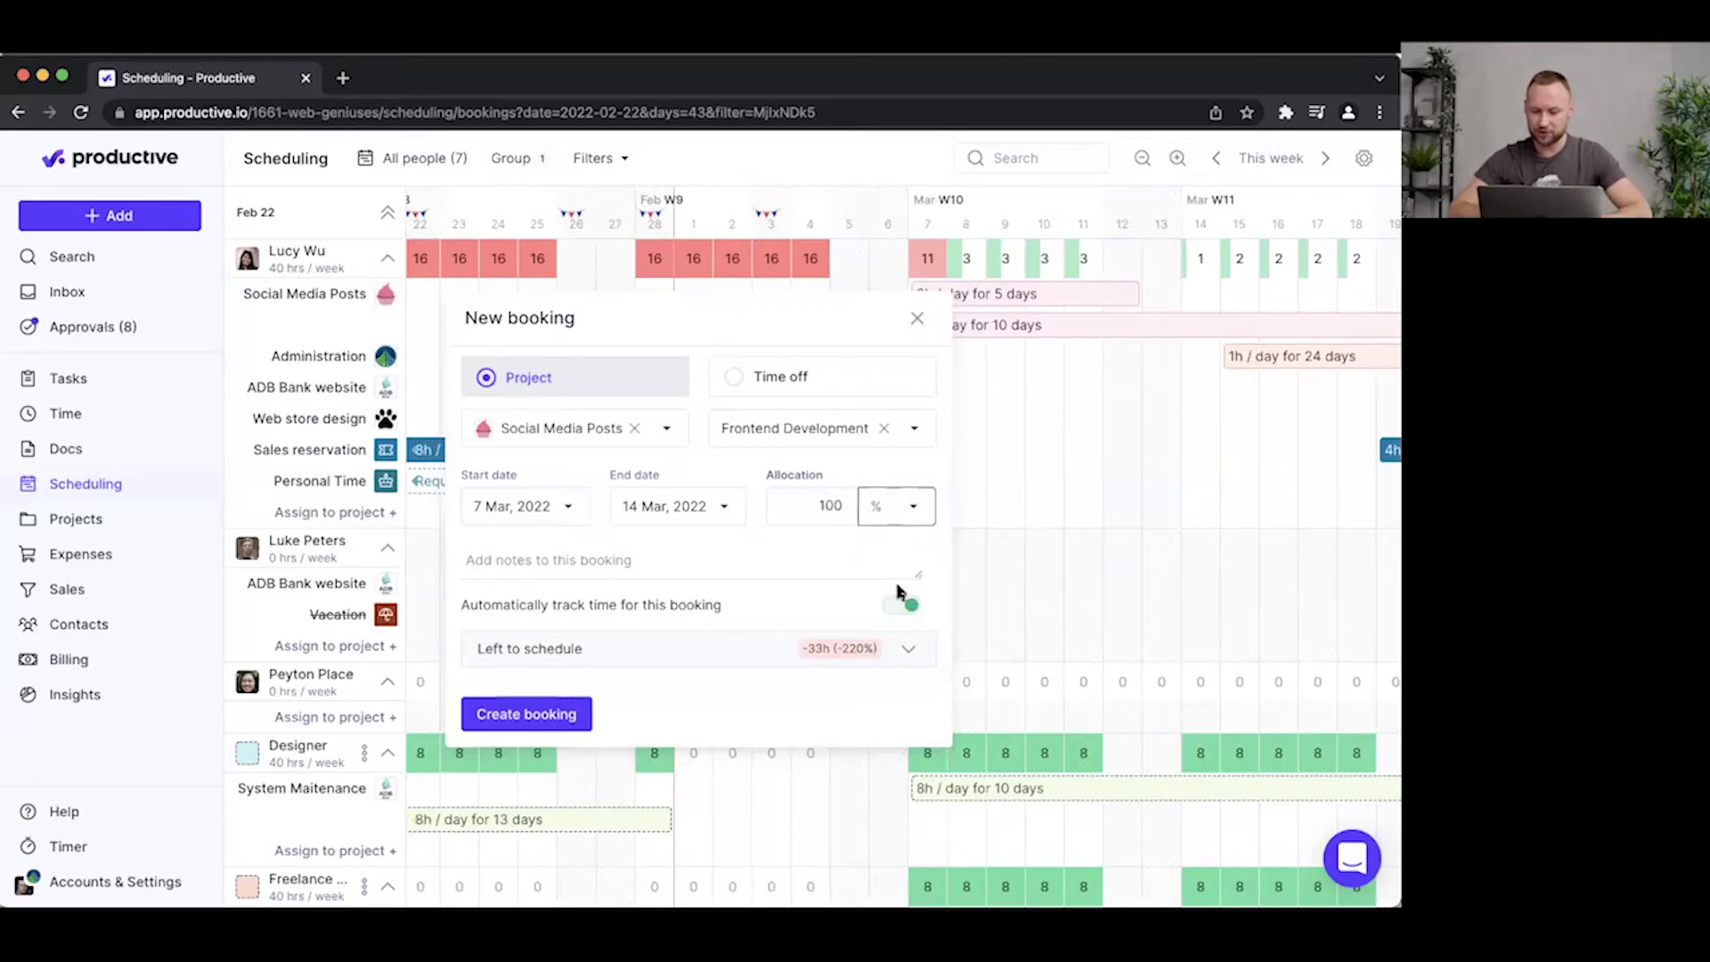
left_click(796, 513)
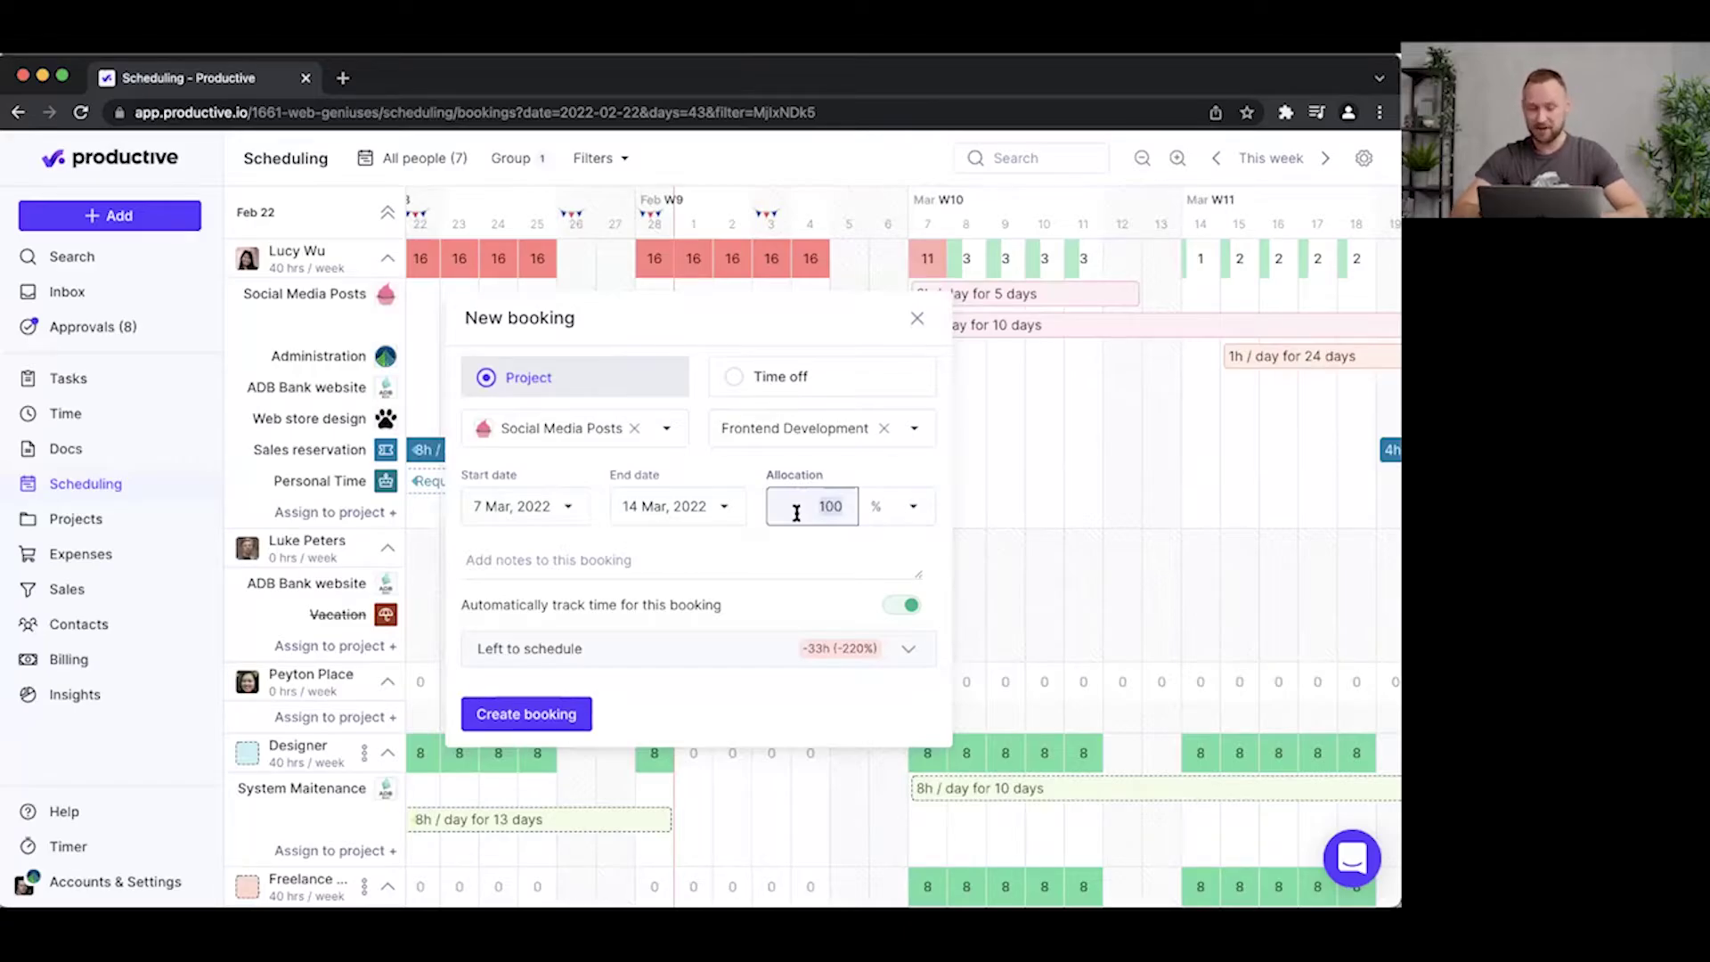
type("50")
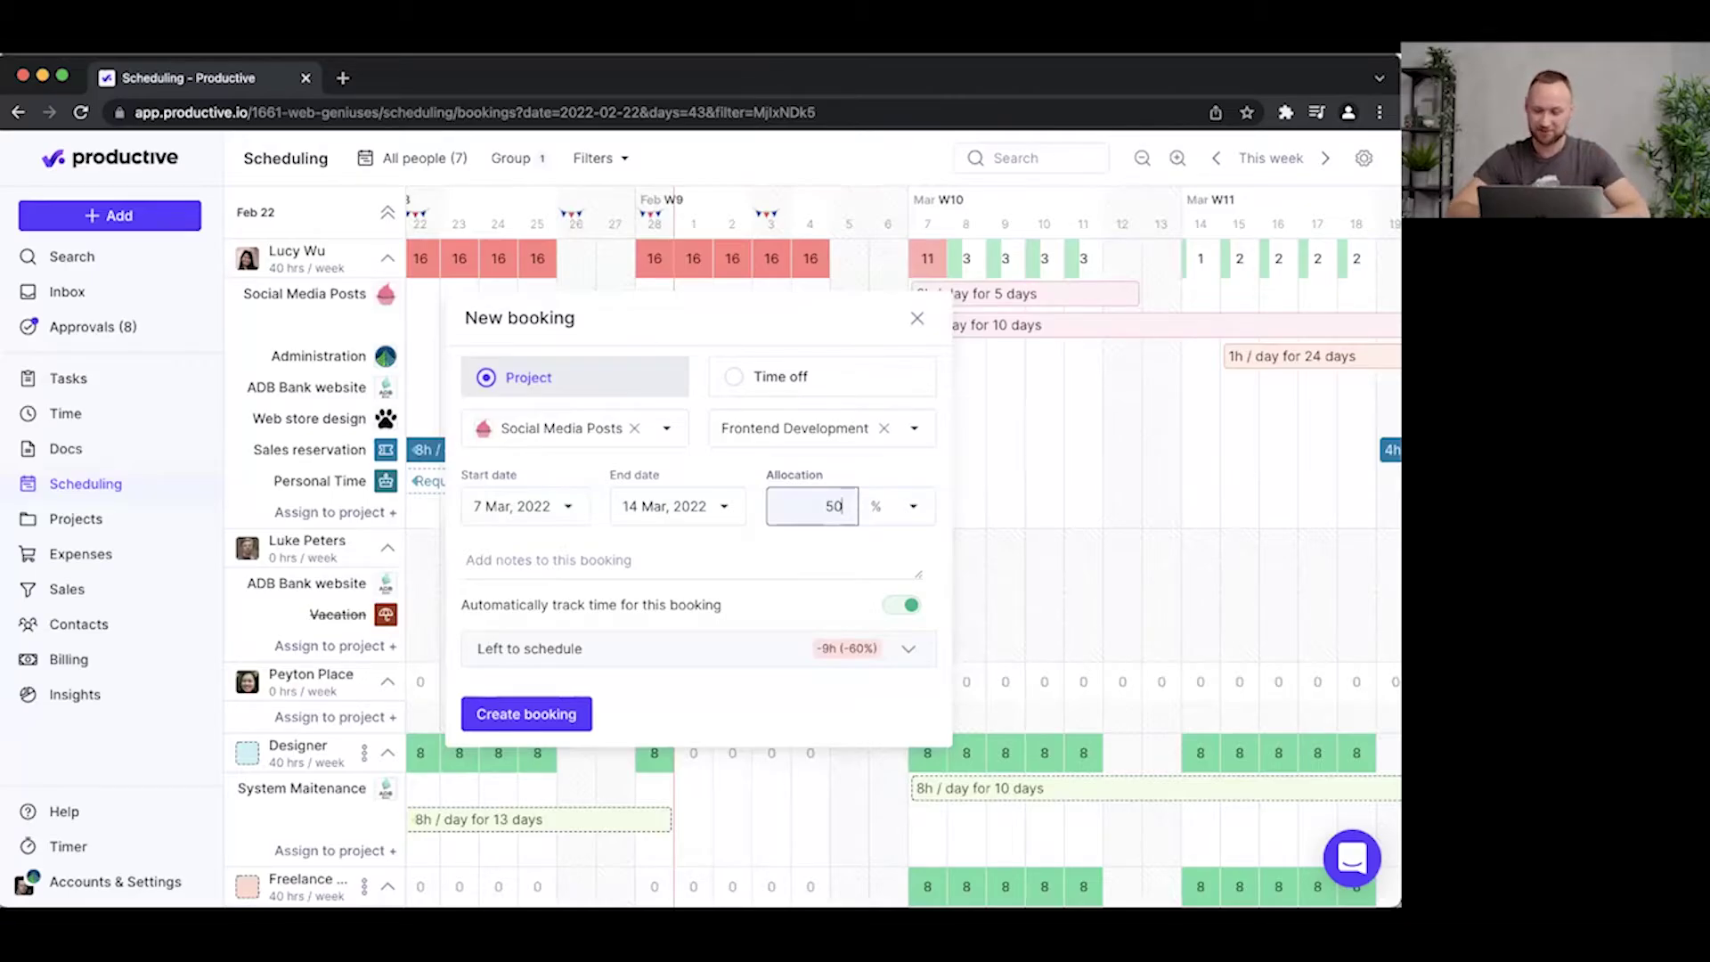
left_click(917, 509)
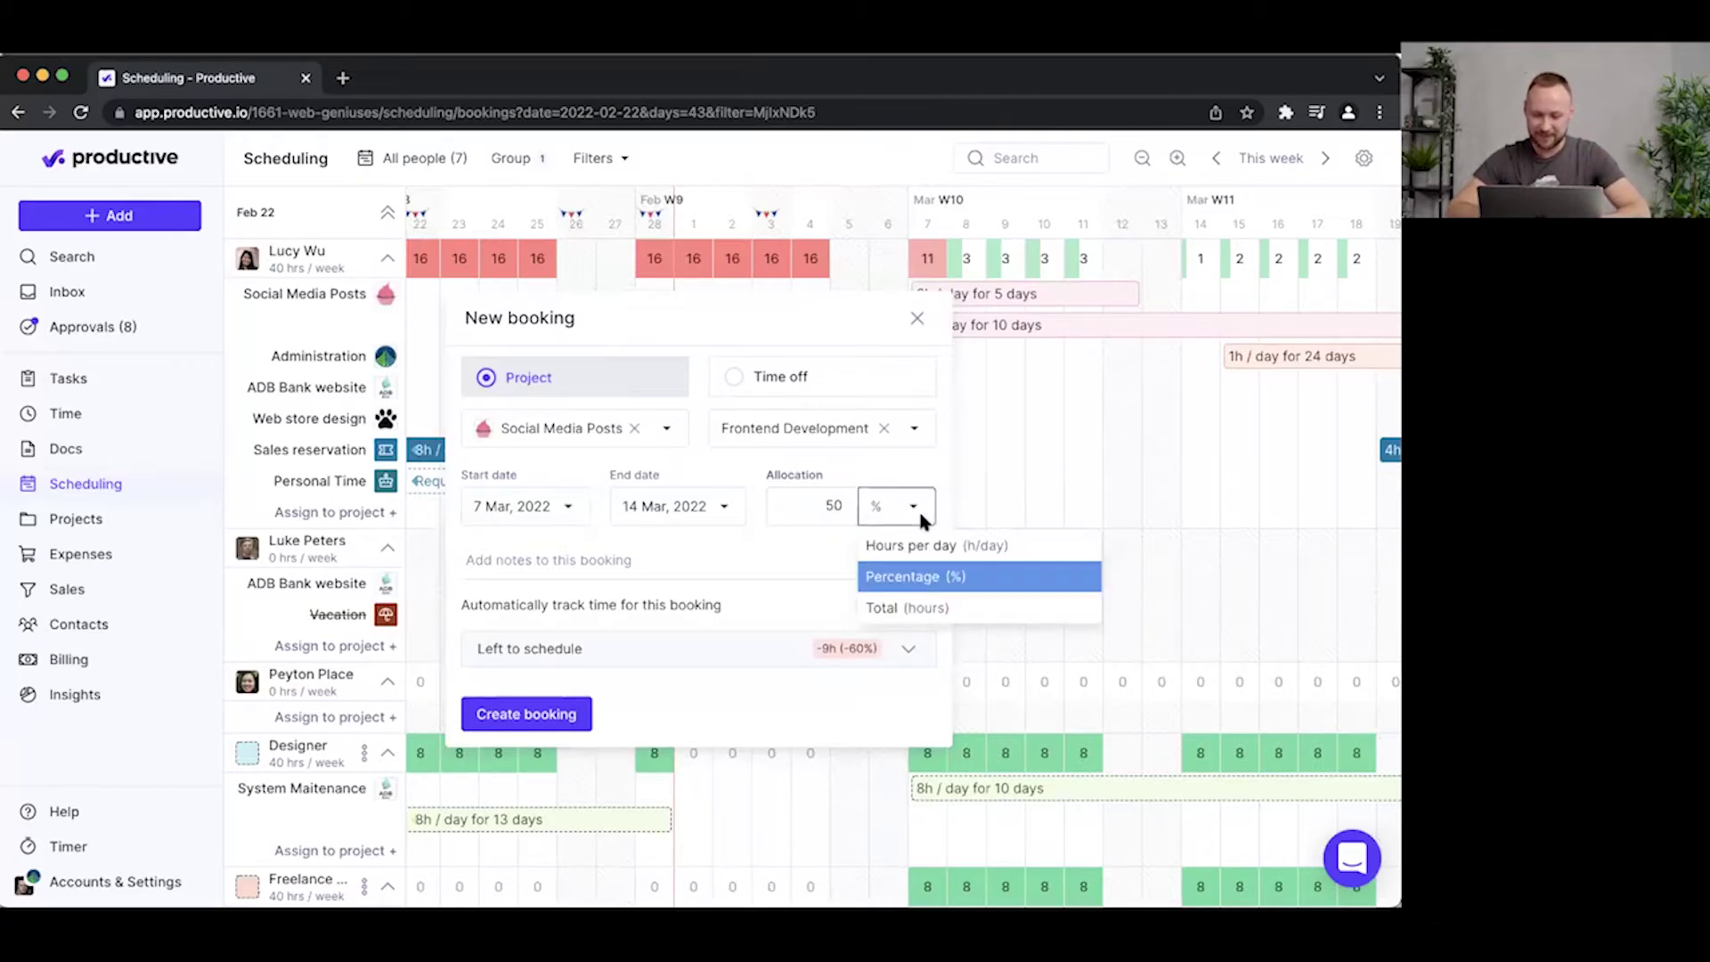
Step: Change the allocation unit to Total (hours) and enter 10 hours
left_click(915, 607)
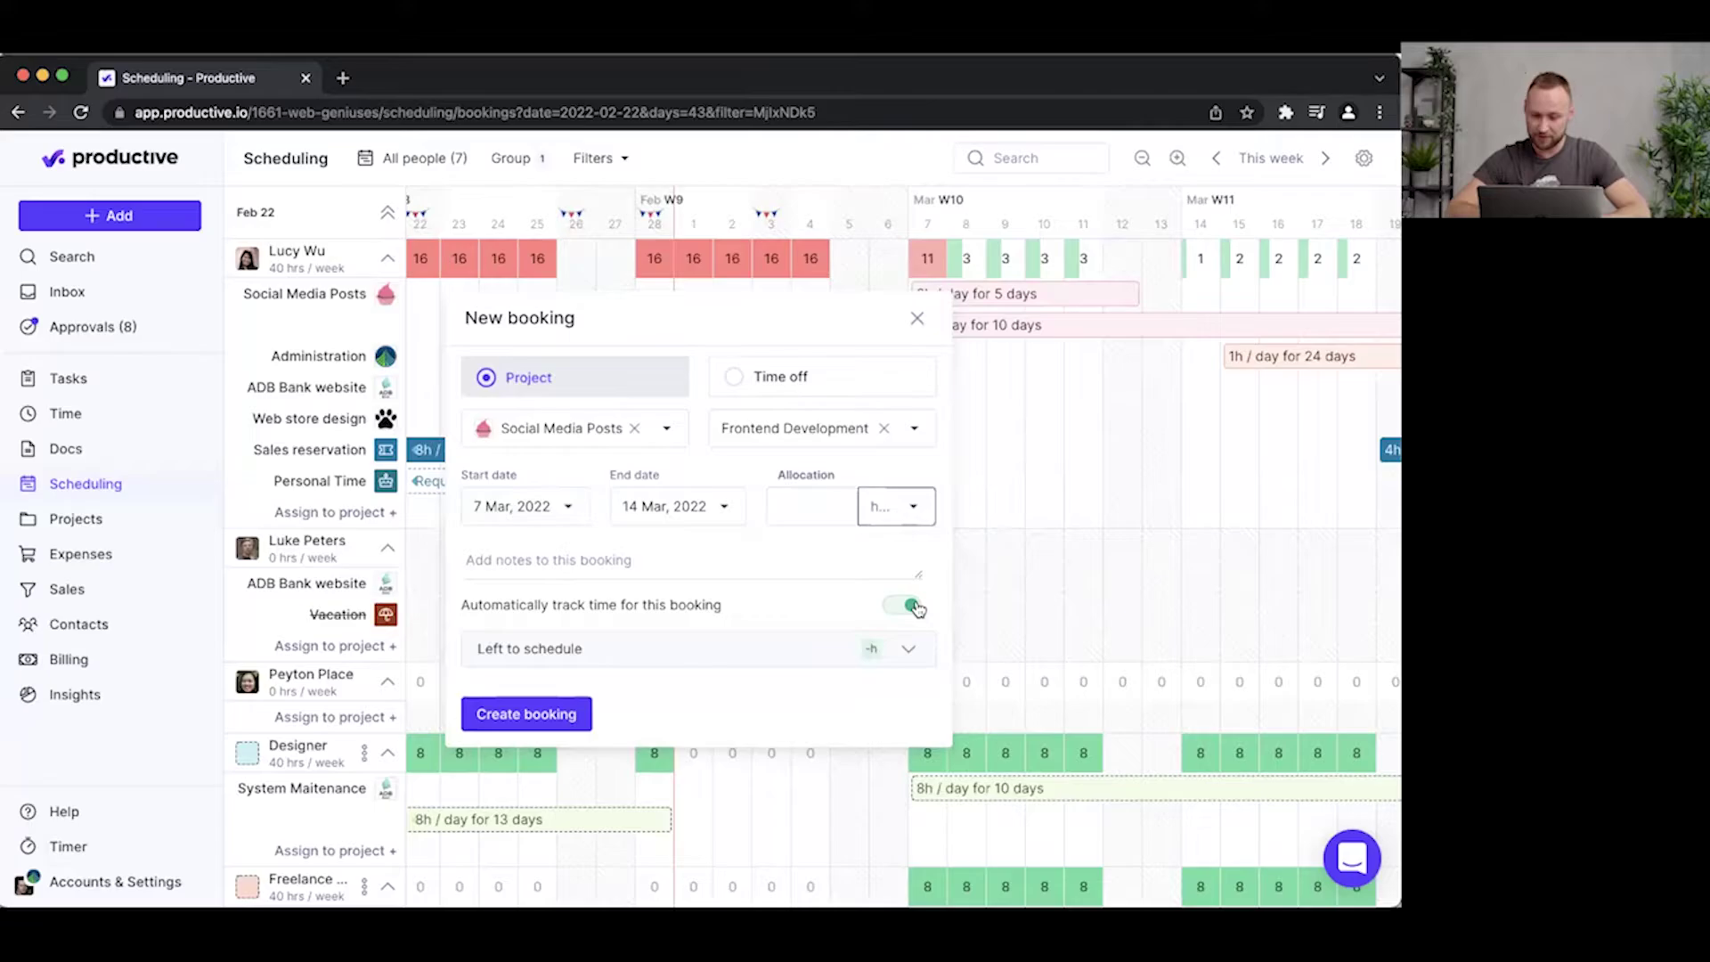
left_click(810, 511)
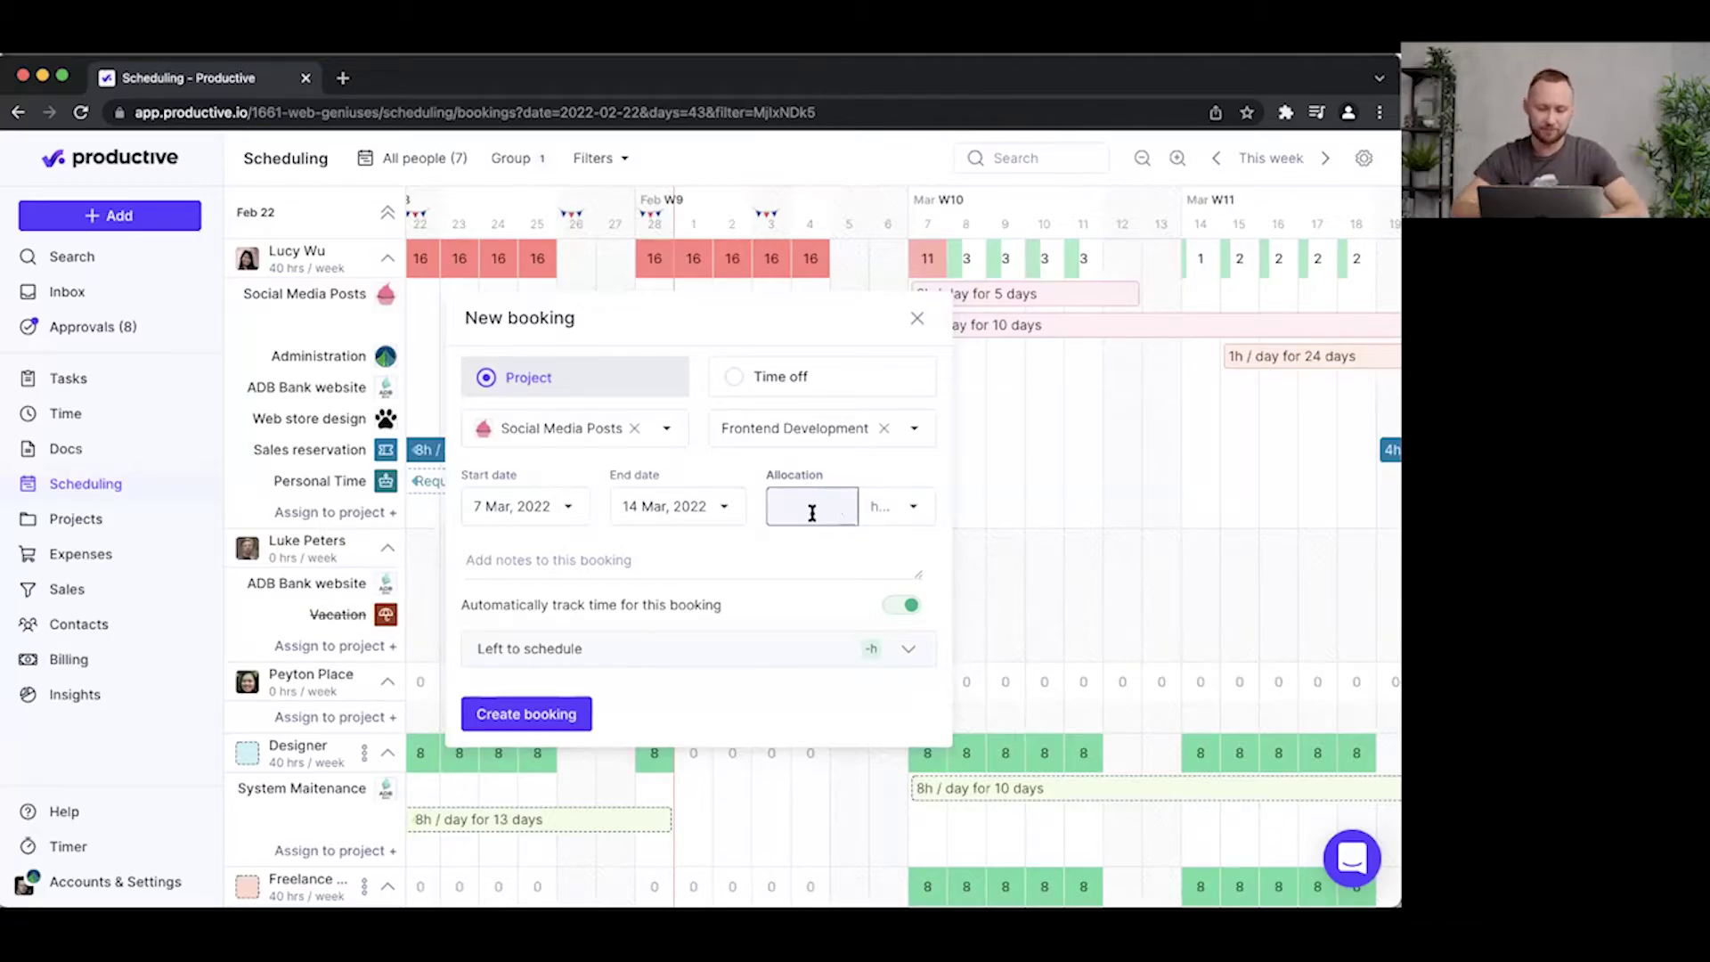
type("10")
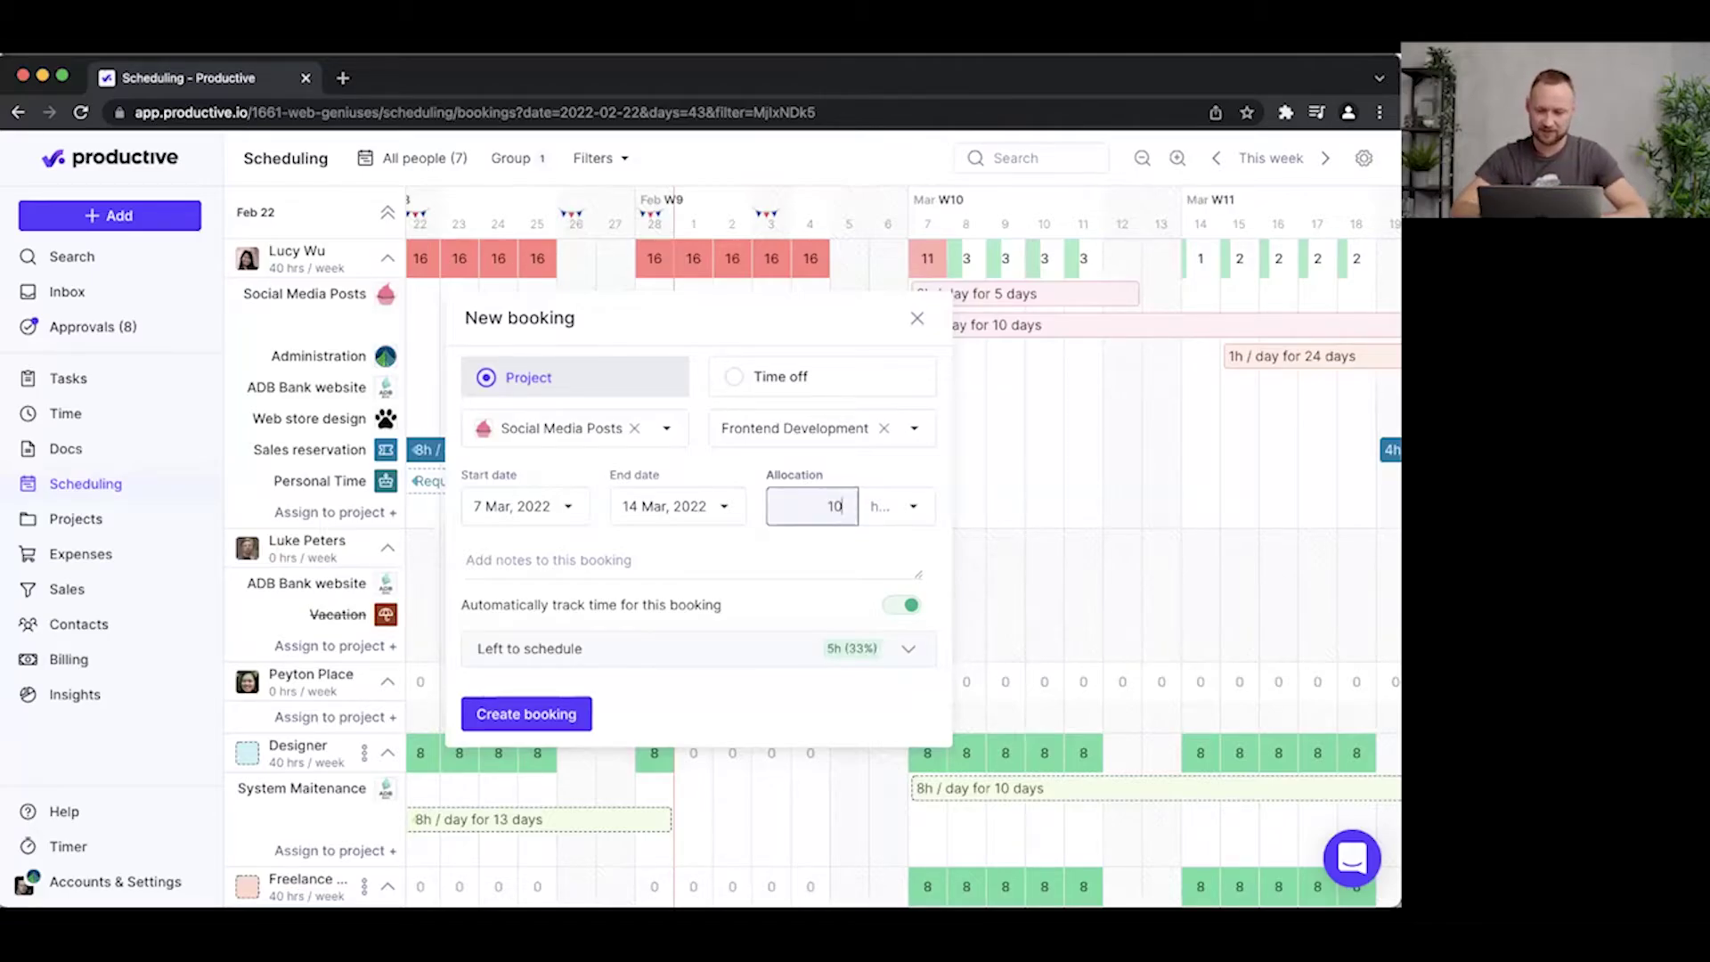
Step: Review the left-to-schedule breakdown and create the 10h Social Media Posts booking
left_click(775, 650)
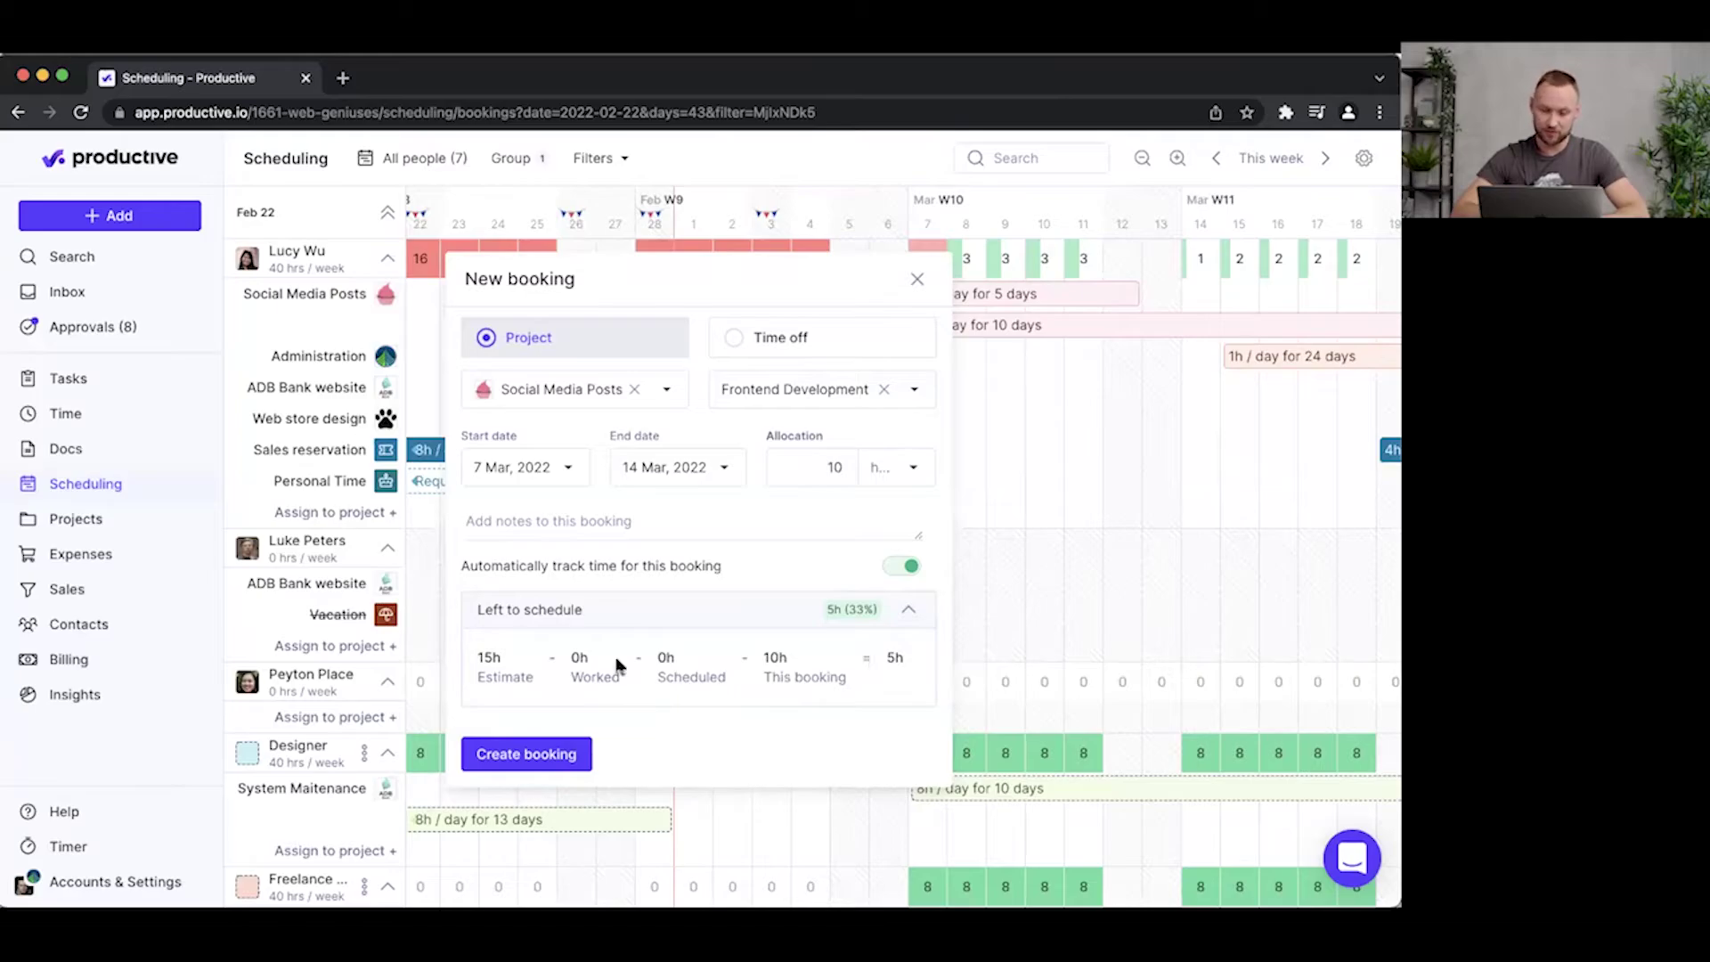
left_click(523, 753)
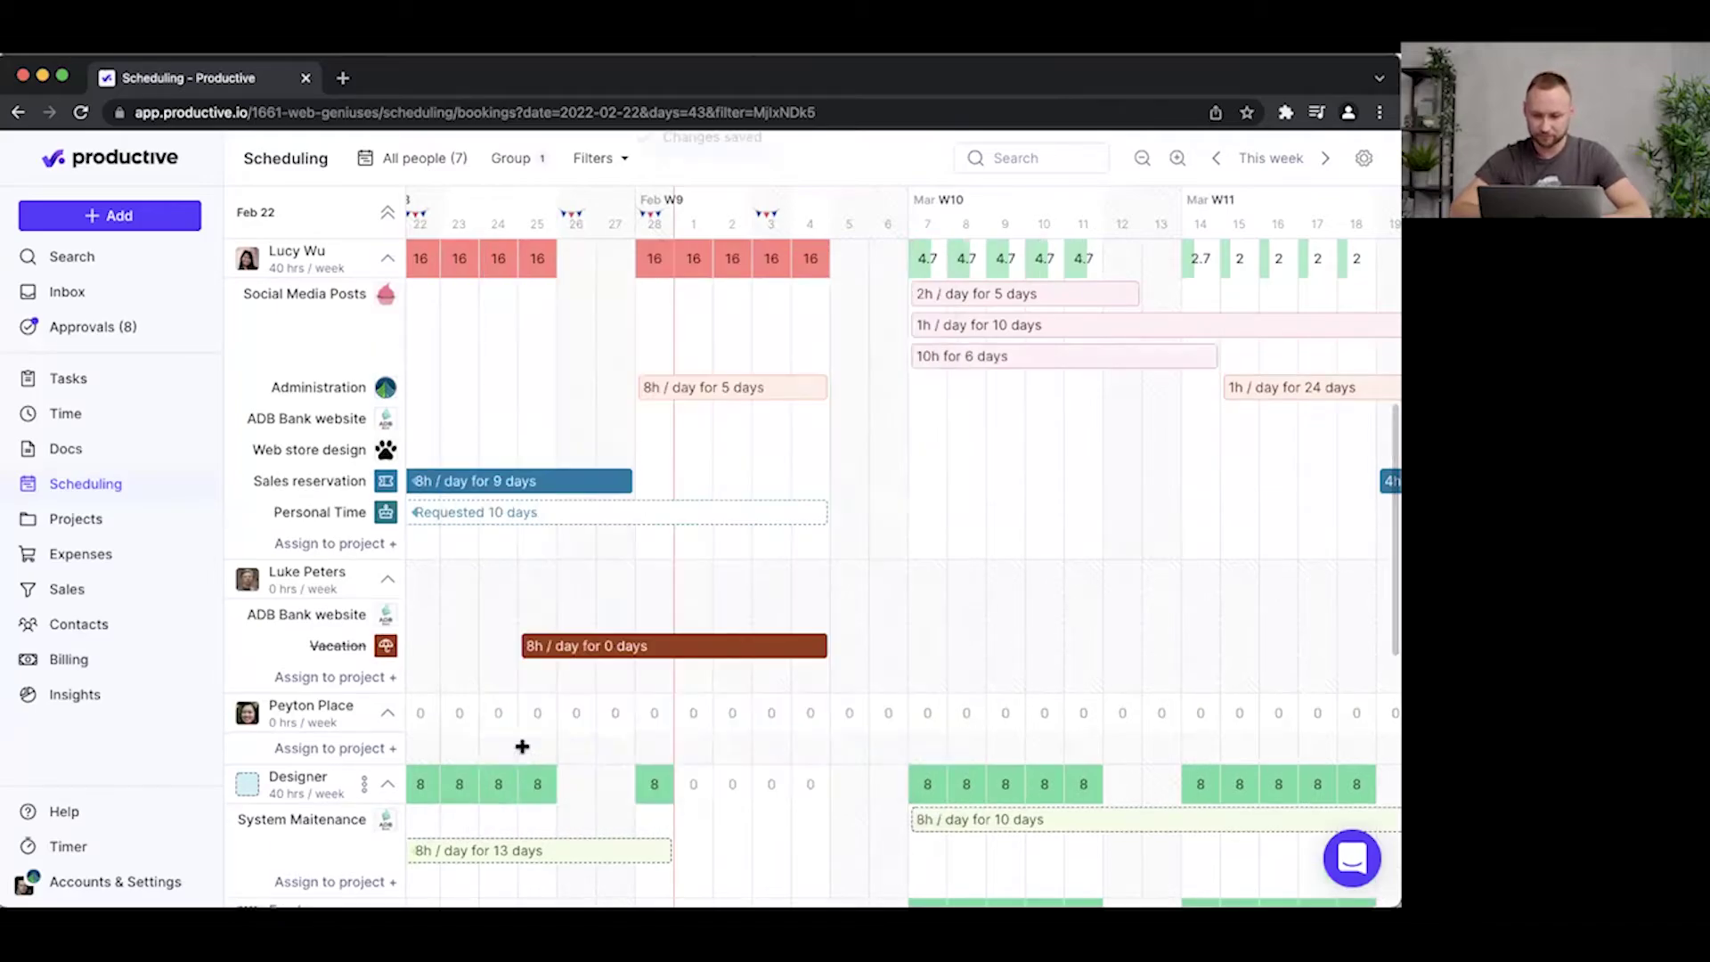
scroll(792, 518, "up", 2)
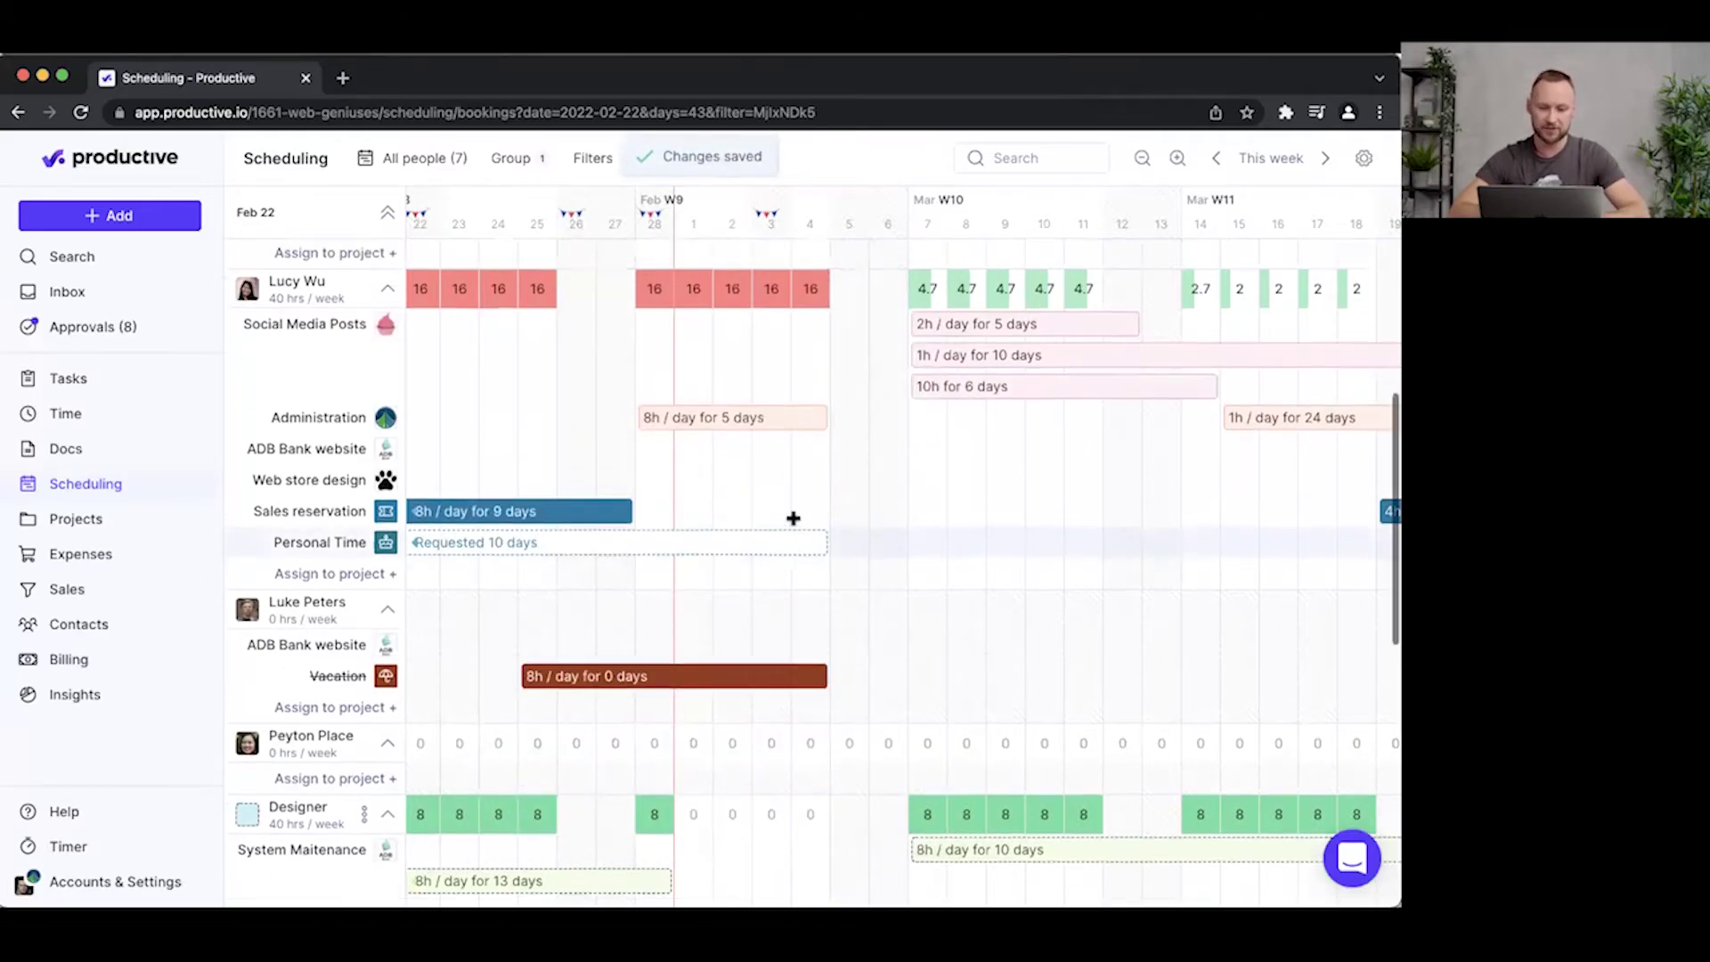
scroll(885, 511, "down", 2)
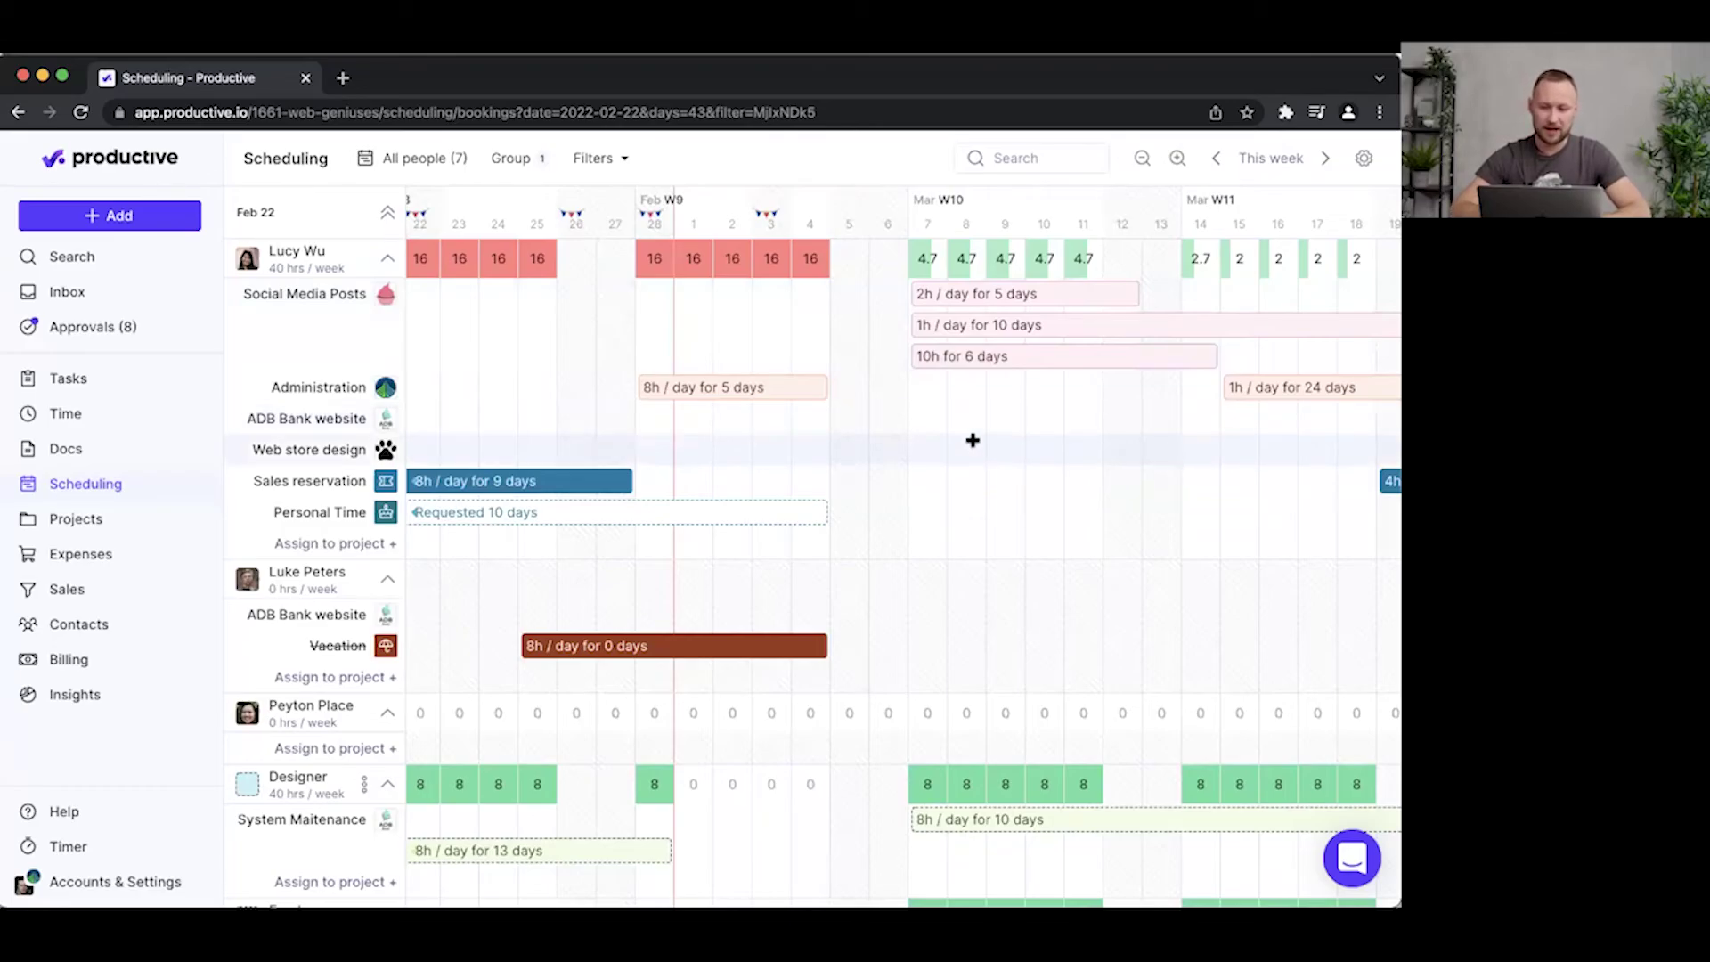
scroll(972, 440, "right", 6)
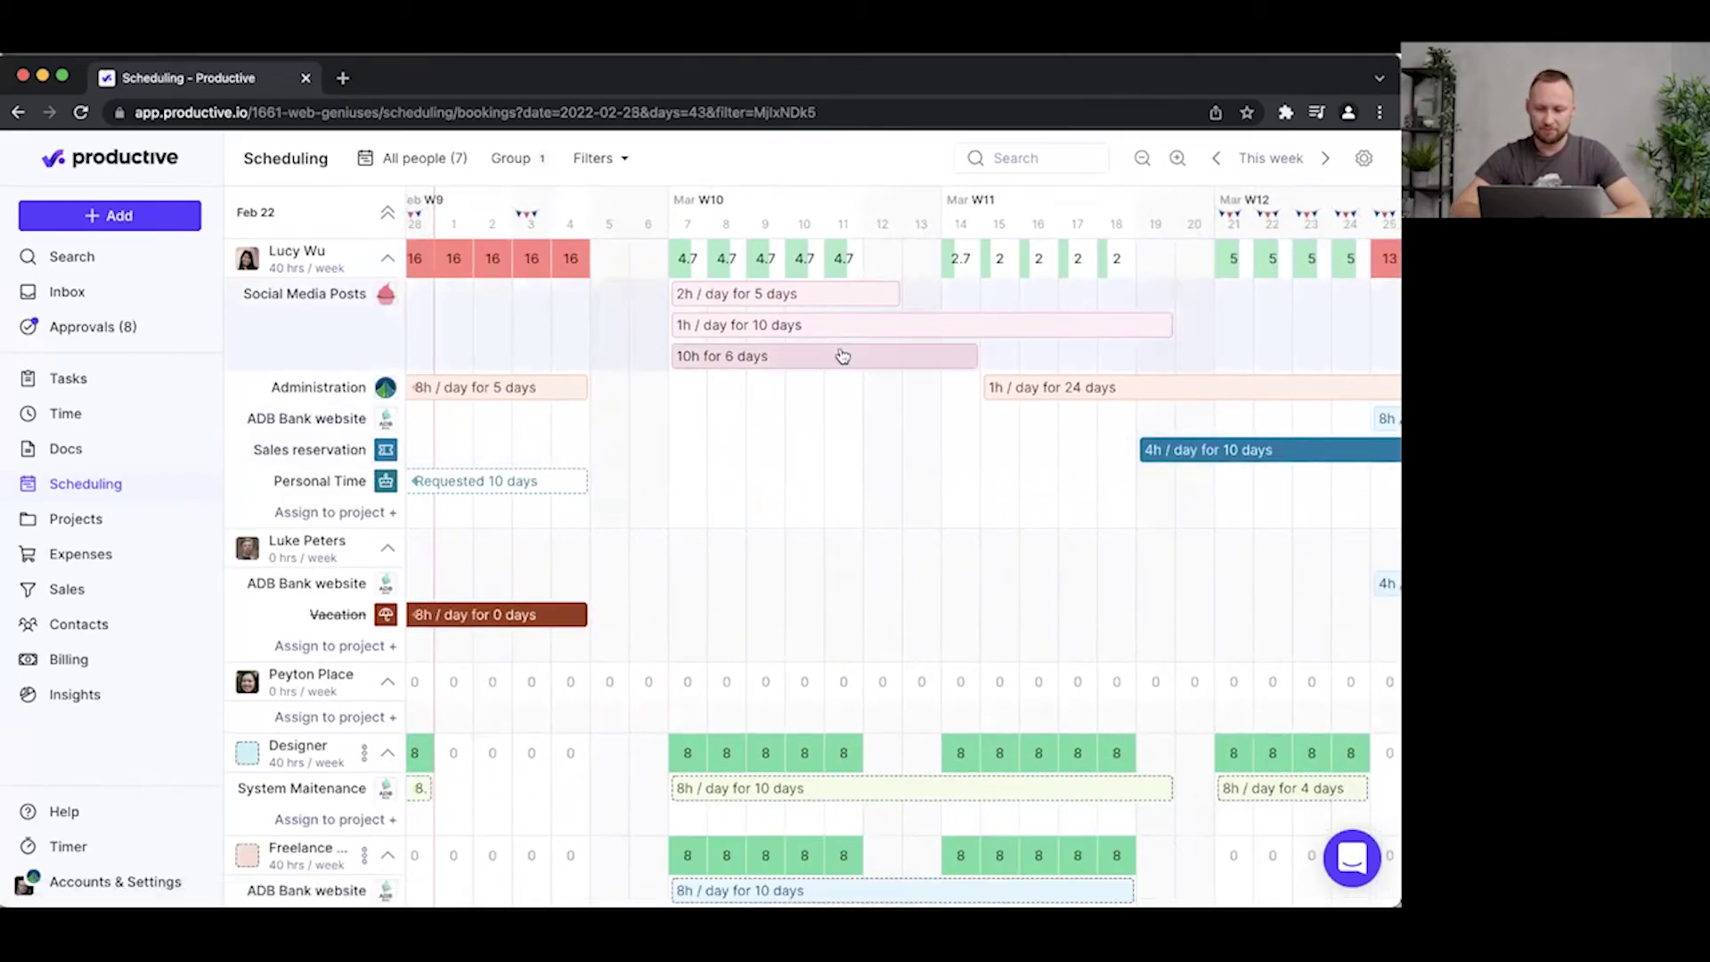
Step: Drag the 10h booking to start 14 Mar in the top Social Media Posts row and end 18 Mar
left_click_drag(843, 356, 1087, 339)
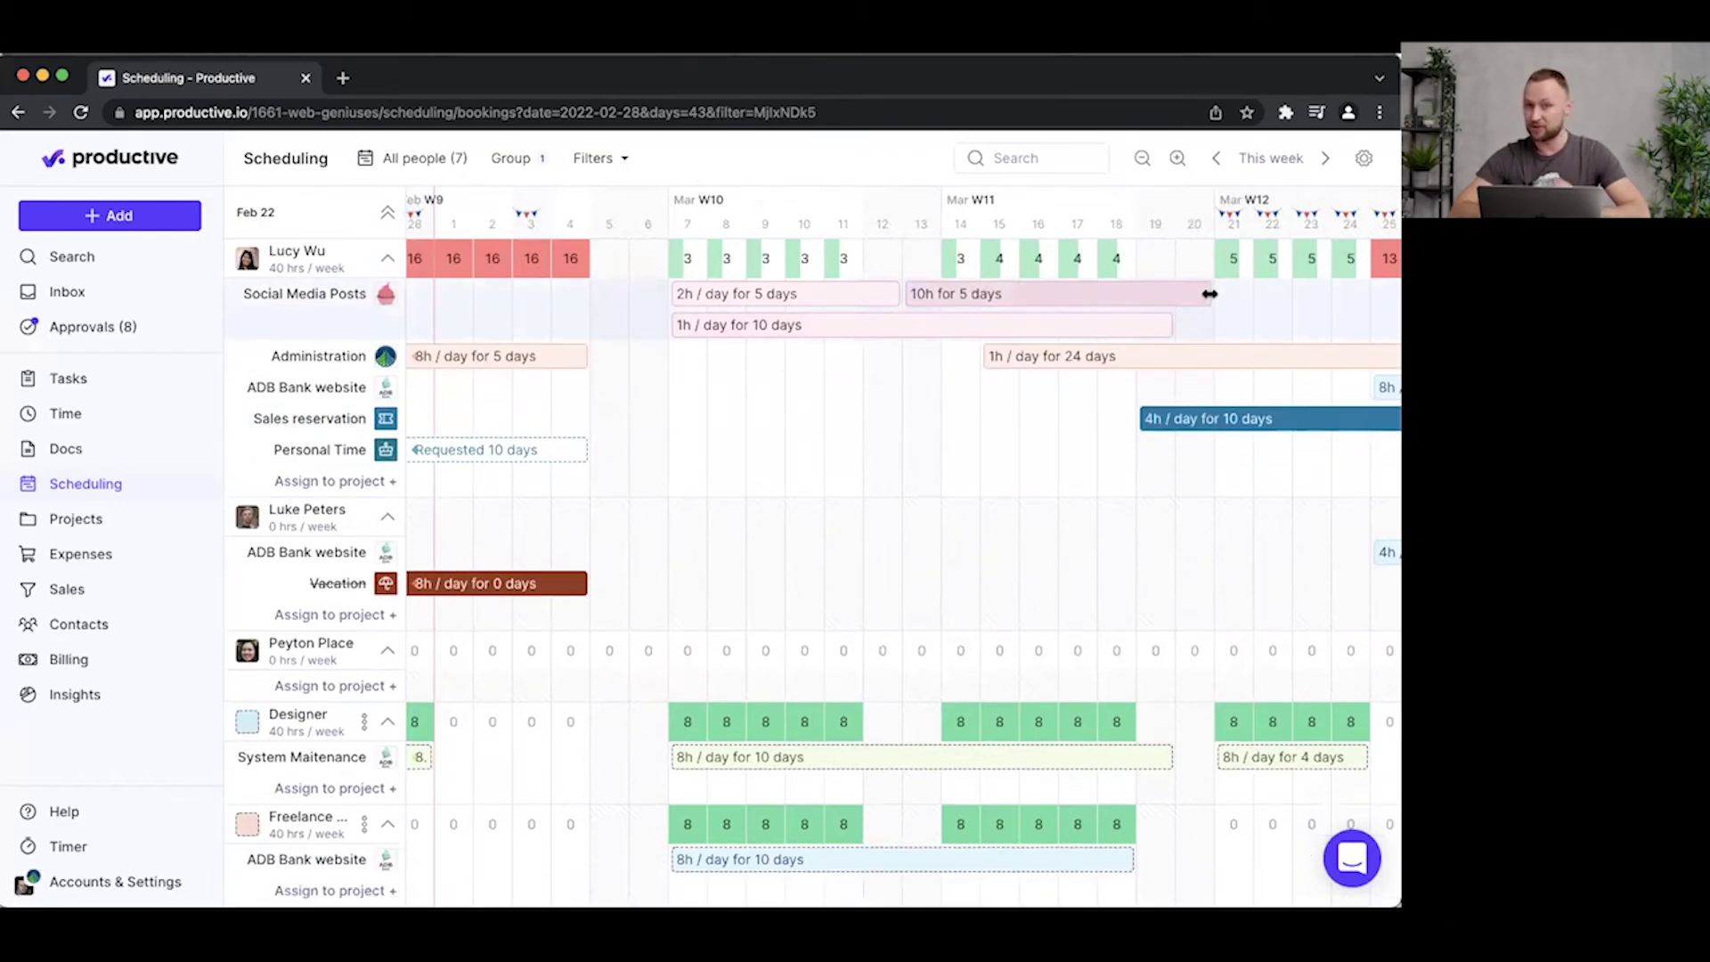
left_click_drag(1209, 294, 1106, 297)
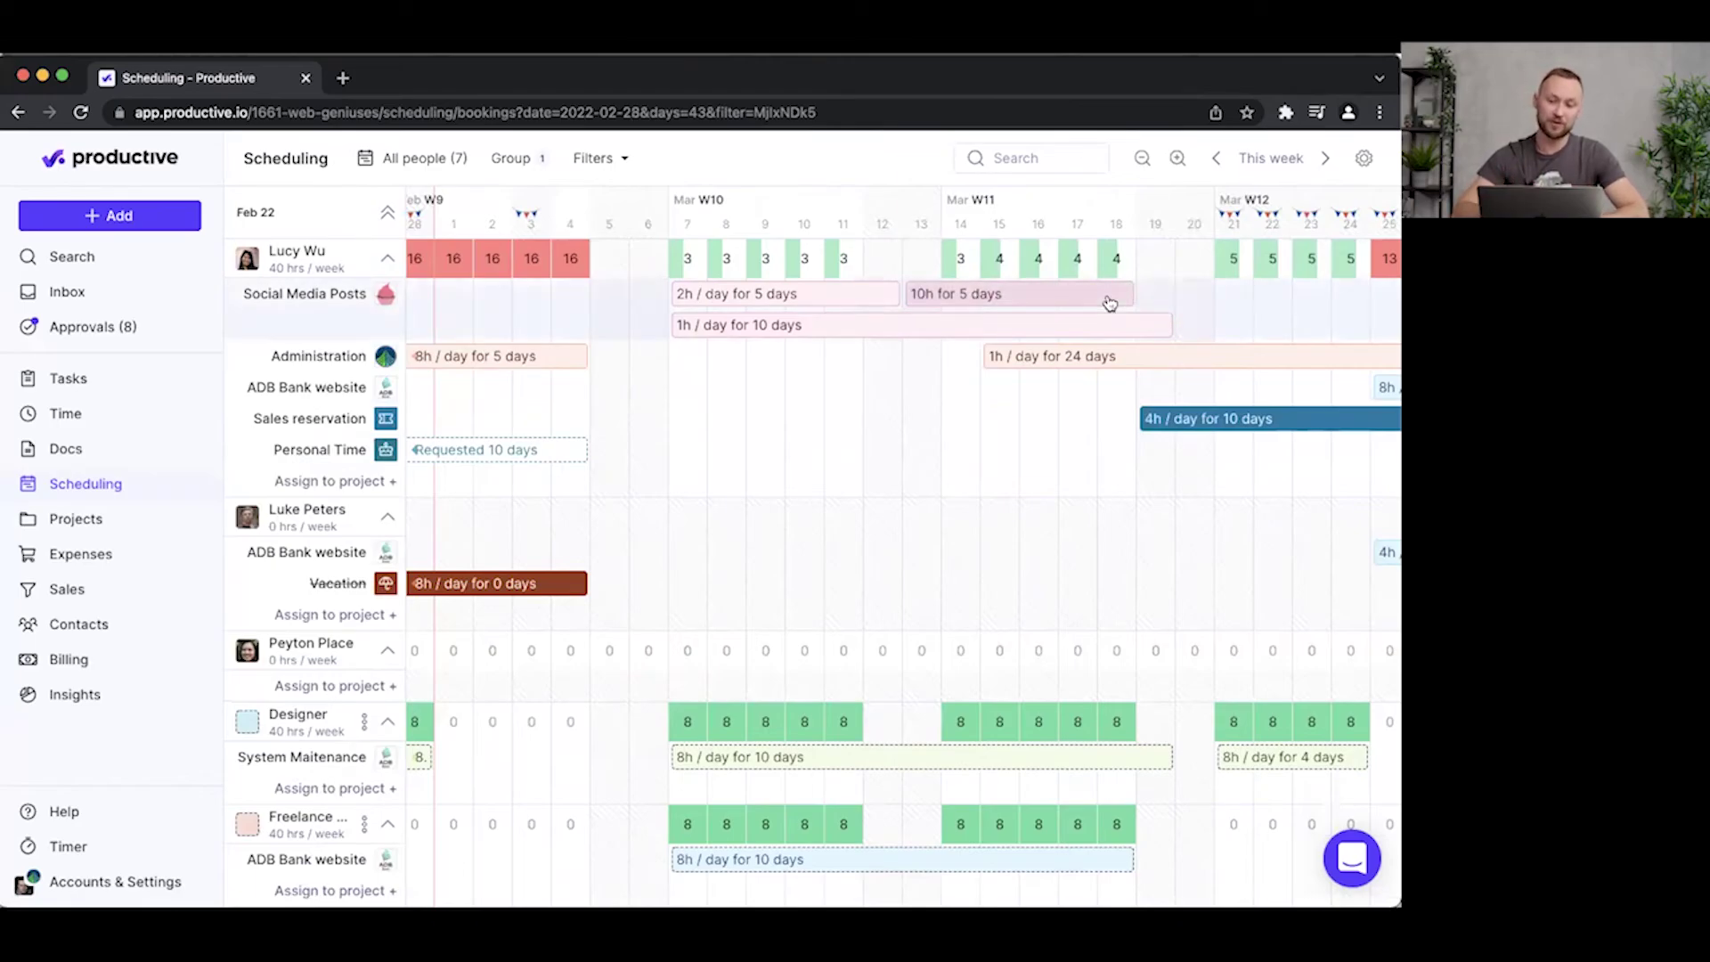
scroll(1011, 329, "up", 5)
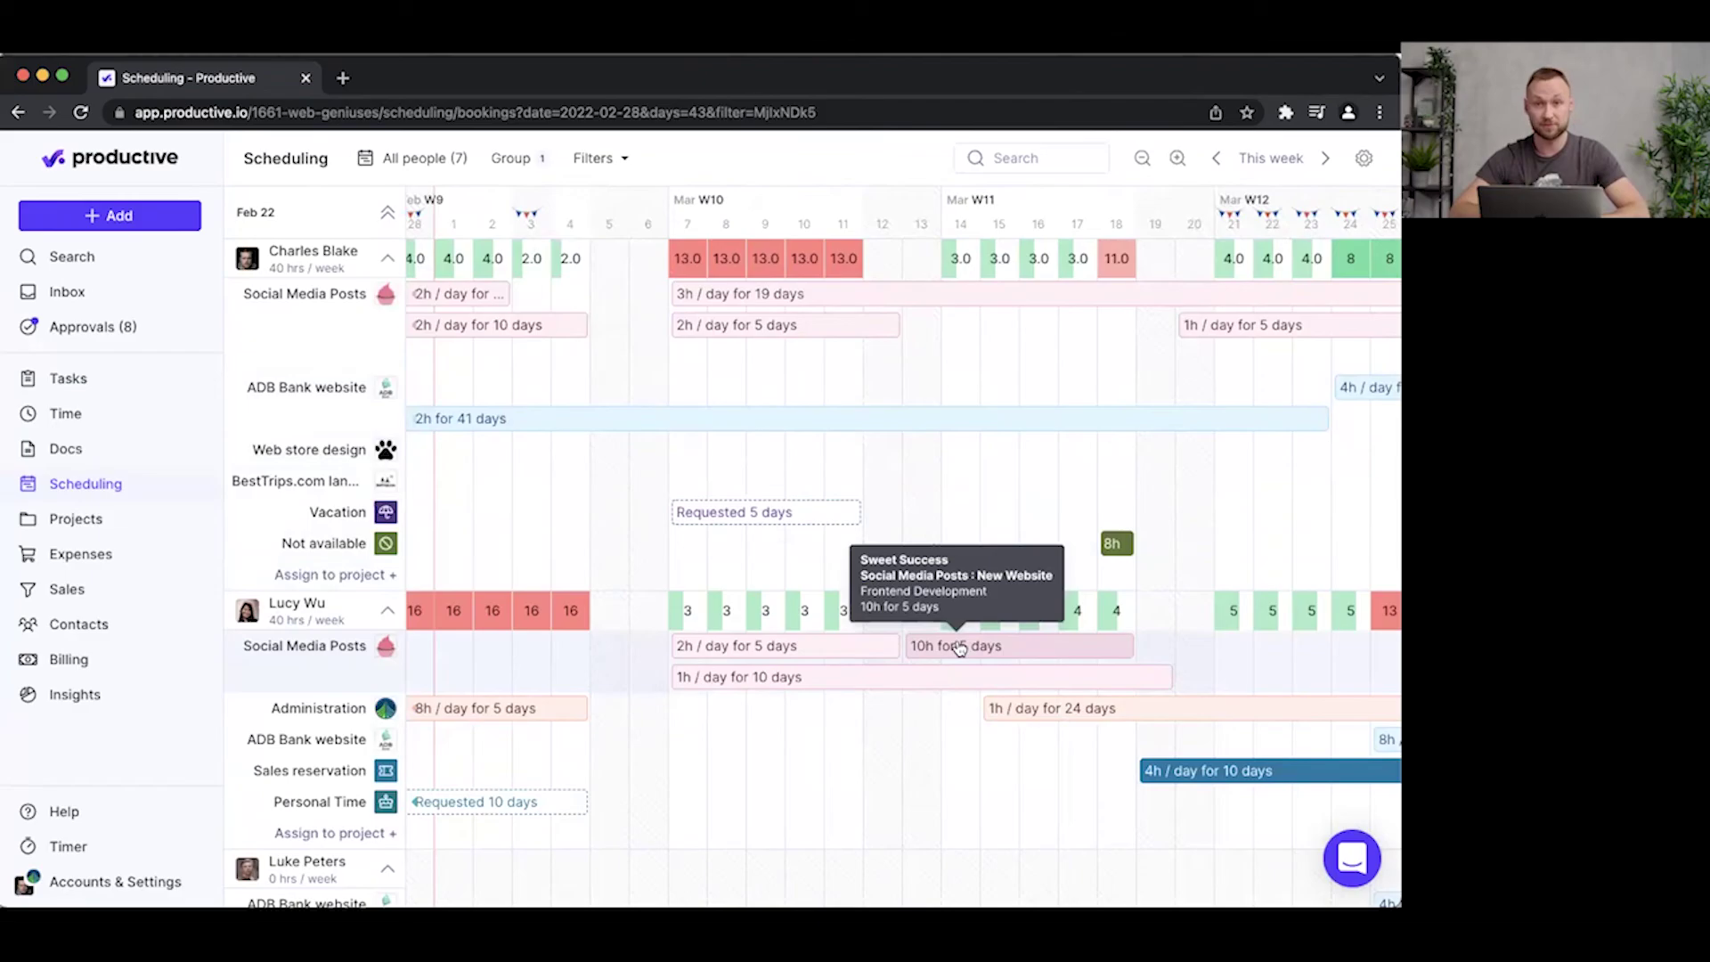
mouse_move(959, 648)
left_mouse_down()
mouse_move(962, 497)
mouse_move(954, 666)
mouse_move(953, 650)
left_mouse_up()
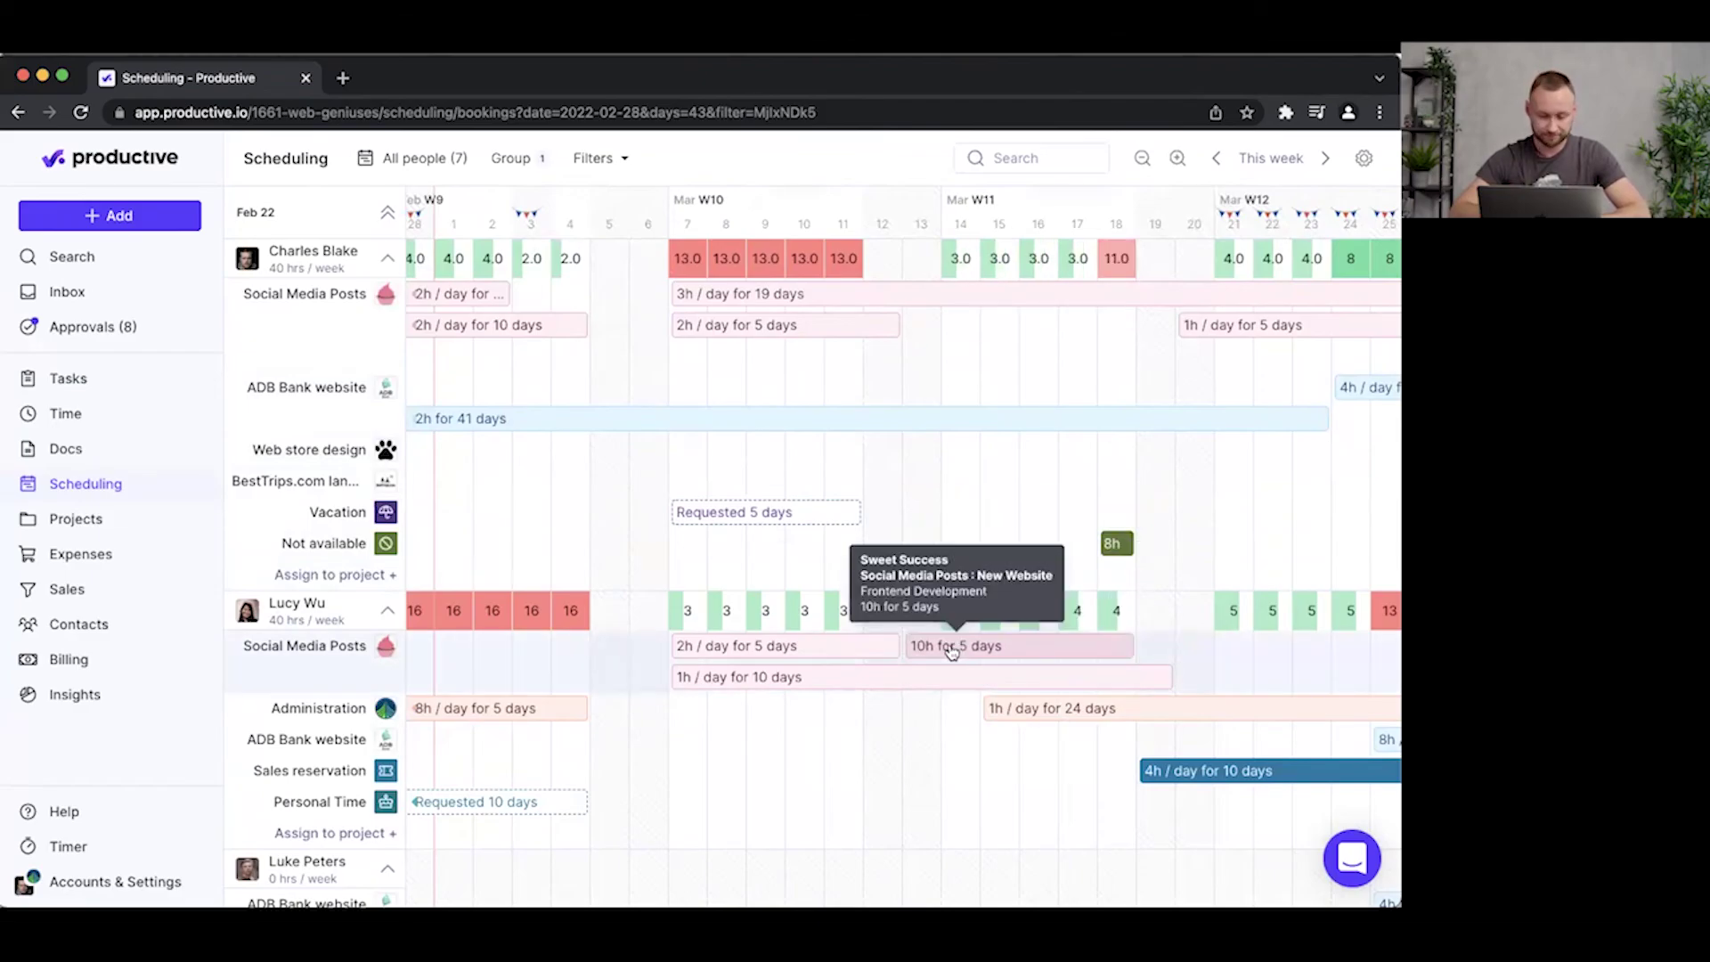
scroll(821, 524, "down", 1)
scroll(821, 523, "up", 1)
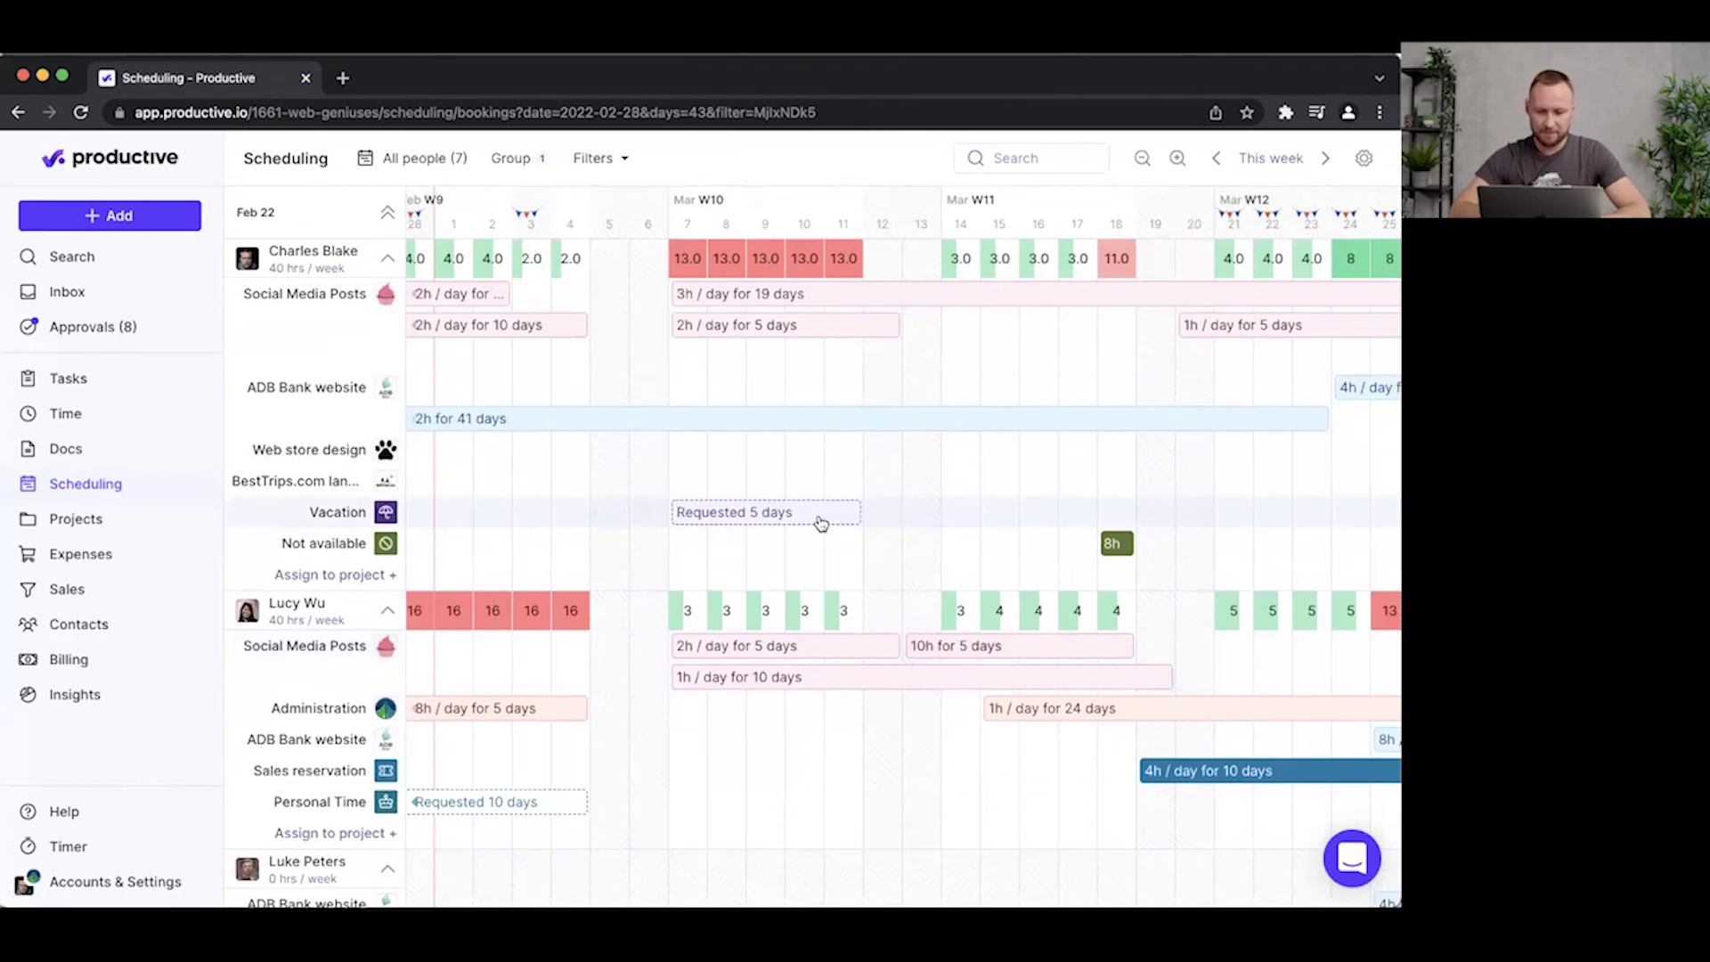